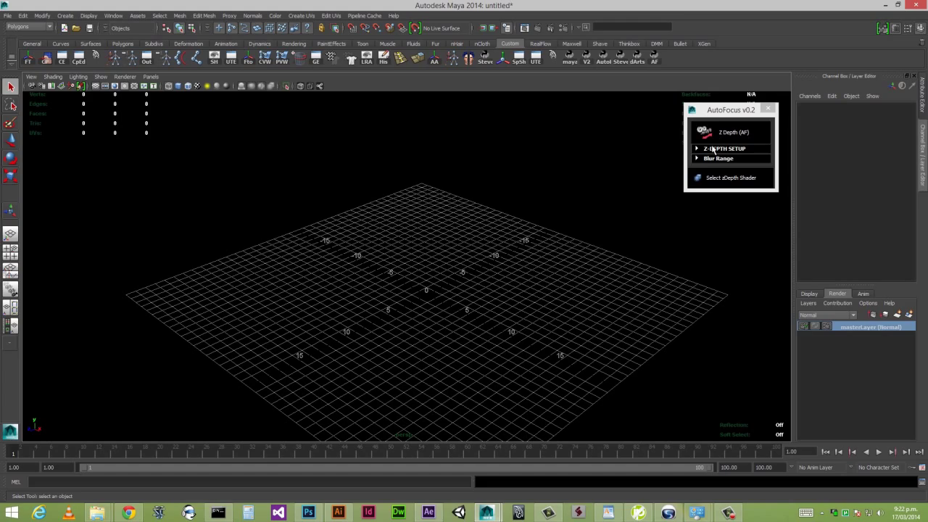
Create a polygon plane and scale it up uniformly into a large ground plane
{"action": "left_click_drag", "start_coordinate": [484, 332], "coordinate": [527, 398], "text": "alt"}
{"action": "right_click_drag", "start_coordinate": [527, 398], "coordinate": [518, 317], "text": "alt"}
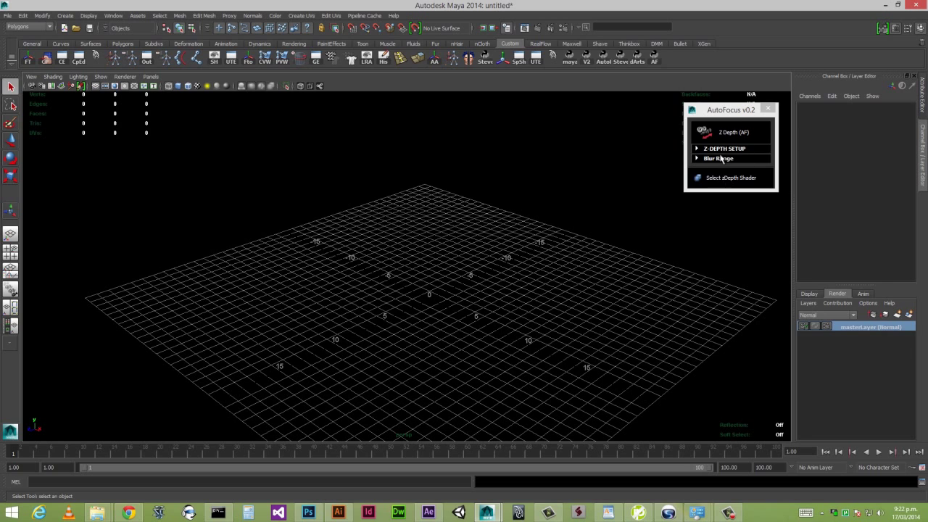
{"action": "left_click_drag", "start_coordinate": [520, 357], "coordinate": [494, 367], "text": "alt"}
{"action": "right_click", "coordinate": [489, 352], "text": "shift"}
{"action": "left_click", "coordinate": [450, 338]}
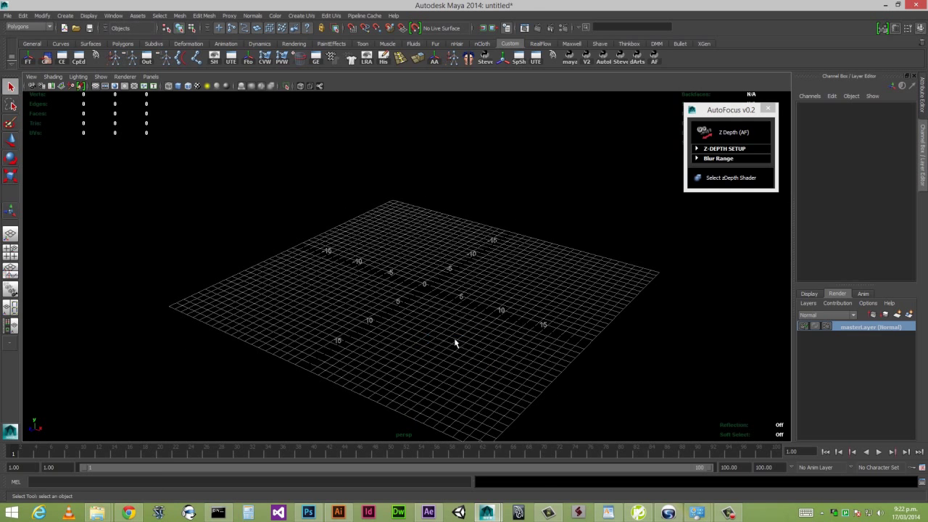
{"action": "key", "text": "r"}
{"action": "left_click_drag", "start_coordinate": [425, 290], "coordinate": [714, 291]}
{"action": "left_click", "coordinate": [606, 207]}
Add a polygon cylinder, pCylinder1, standing on the ground plane
{"action": "right_click", "coordinate": [595, 205], "text": "shift"}
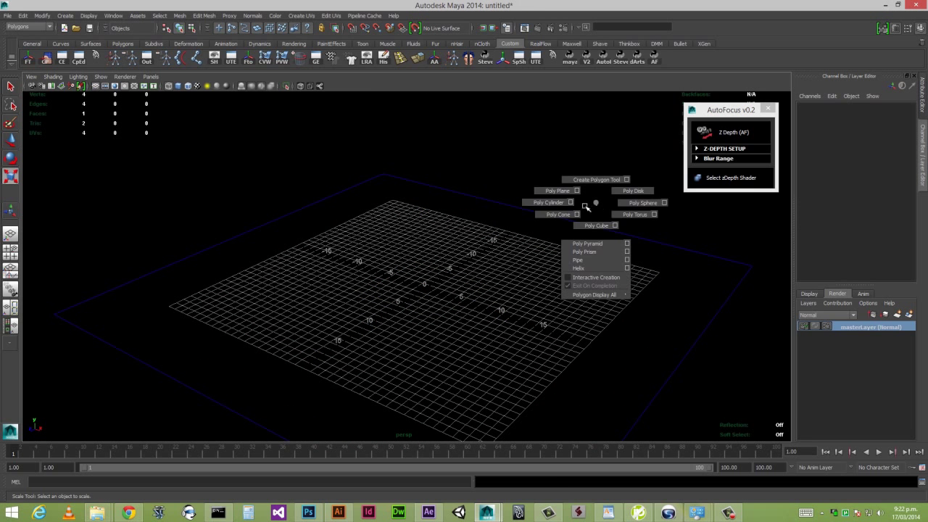
{"action": "left_click", "coordinate": [553, 191]}
{"action": "left_click_drag", "start_coordinate": [482, 348], "coordinate": [459, 352], "text": "alt"}
{"action": "right_click_drag", "start_coordinate": [452, 360], "coordinate": [493, 440], "text": "alt"}
Bevel the cylinder's top and bottom edge loops with Bevel Edge (polyBevel1)
{"action": "right_click_drag", "start_coordinate": [461, 290], "coordinate": [476, 396]}
{"action": "left_click_drag", "start_coordinate": [476, 397], "coordinate": [453, 388], "text": "alt"}
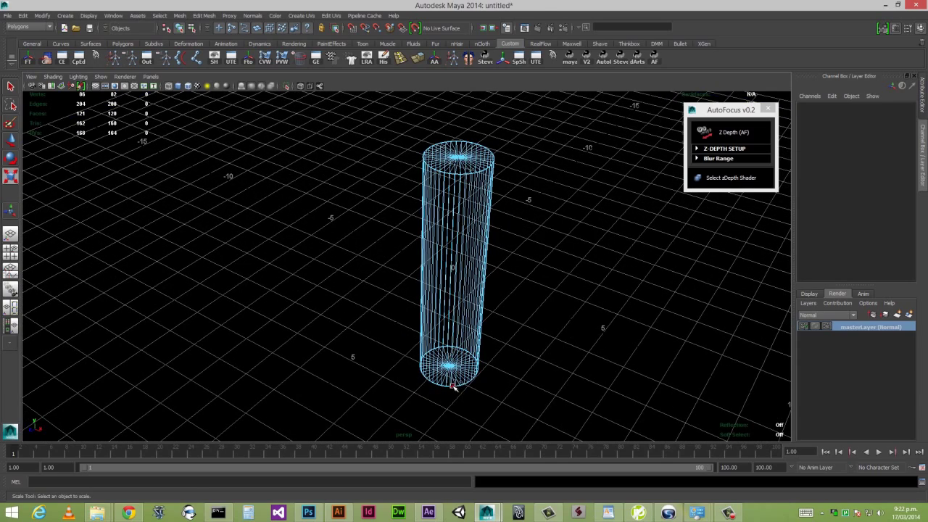
{"action": "double_click", "coordinate": [451, 386]}
{"action": "double_click", "coordinate": [458, 174], "text": "shift"}
{"action": "right_click_drag", "start_coordinate": [523, 215], "coordinate": [559, 216], "text": "shift"}
{"action": "left_click_drag", "start_coordinate": [543, 240], "coordinate": [459, 212], "text": "alt"}
{"action": "mouse_move", "coordinate": [459, 212]}
{"action": "right_mouse_down"}
{"action": "mouse_move", "coordinate": [467, 217]}
{"action": "mouse_move", "coordinate": [456, 226]}
{"action": "right_mouse_up"}
{"action": "left_click_drag", "start_coordinate": [516, 368], "coordinate": [490, 227], "text": "alt"}
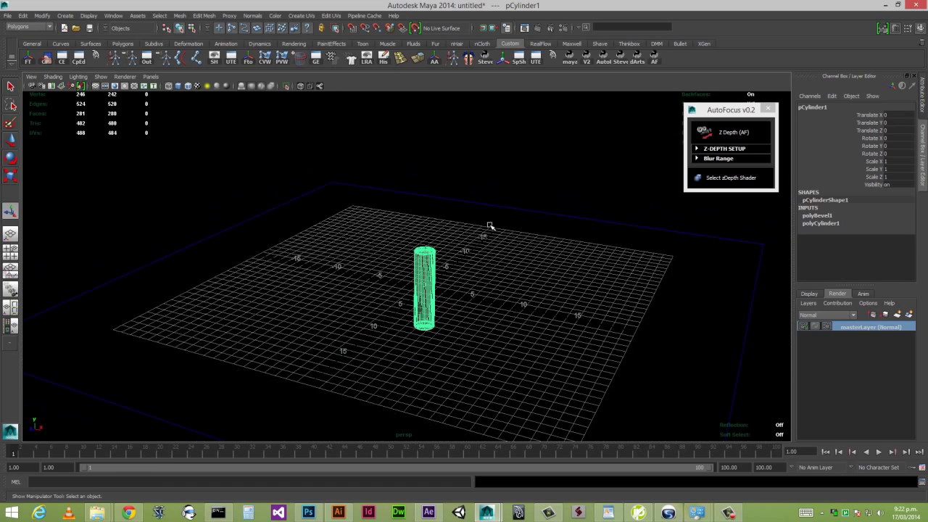
Duplicate the cylinder into eleven copies spaced along Z via dark Arts, the last at Translate Z 20
{"action": "left_click", "coordinate": [637, 60]}
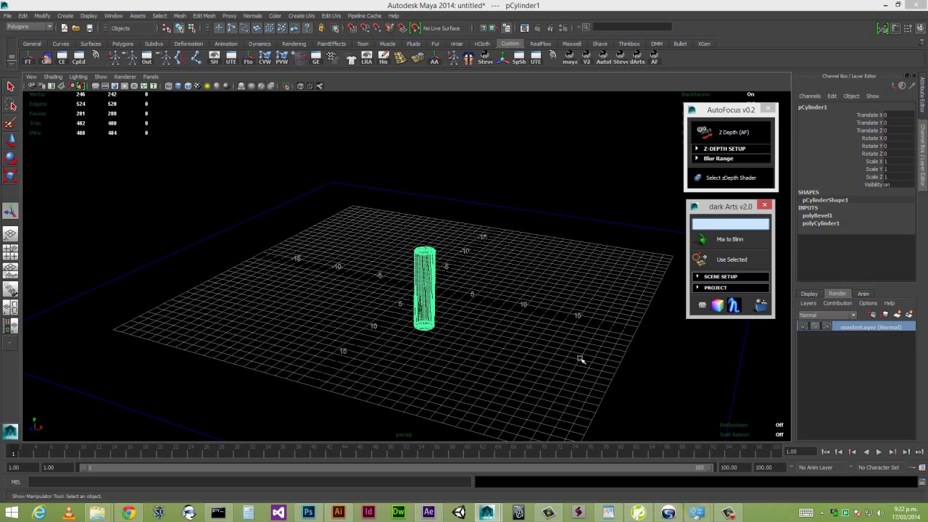
{"action": "left_click_drag", "start_coordinate": [572, 387], "coordinate": [588, 362], "text": "alt"}
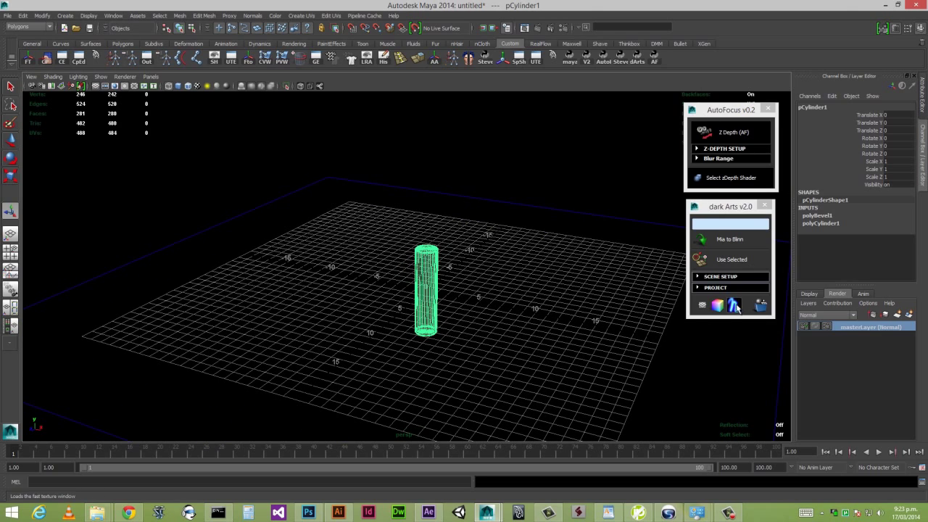
{"action": "left_click_drag", "start_coordinate": [504, 410], "coordinate": [591, 338], "text": "alt"}
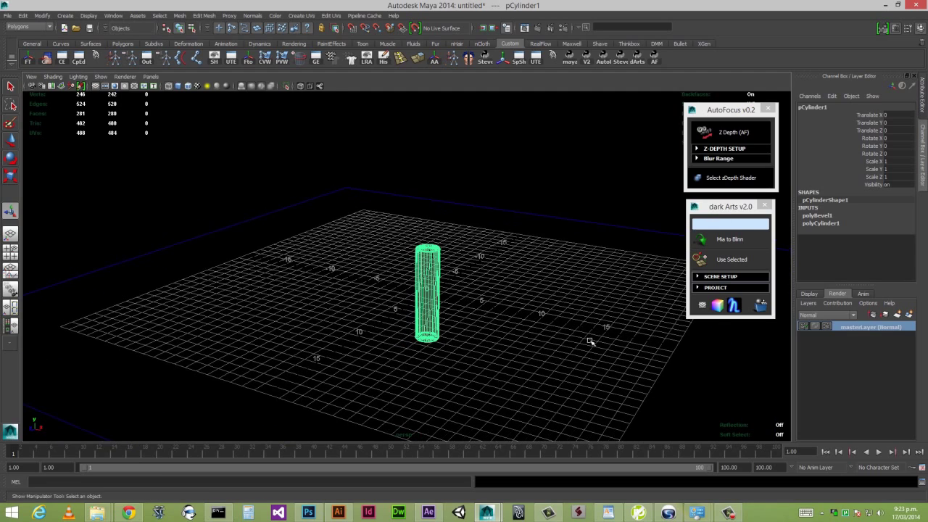
{"action": "left_click", "coordinate": [732, 226]}
{"action": "key", "text": "ctrl+d"}
{"action": "key", "text": "ctrl+d"}
{"action": "key", "text": "ctrl+d"}
{"action": "key", "text": "ctrl+d"}
{"action": "key", "text": "ctrl+d"}
{"action": "key", "text": "ctrl+d"}
{"action": "key", "text": "ctrl+d"}
{"action": "key", "text": "ctrl+d"}
{"action": "key", "text": "ctrl+d"}
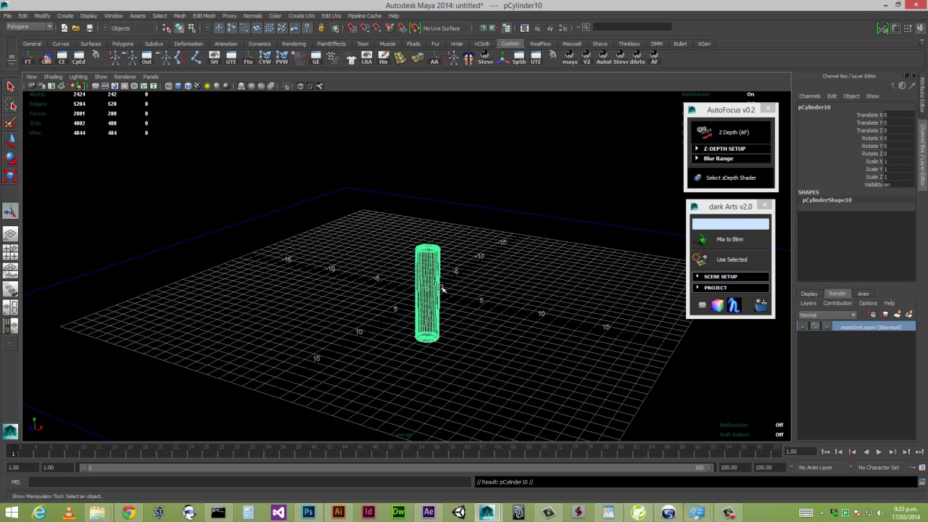
{"action": "key", "text": "ctrl+d"}
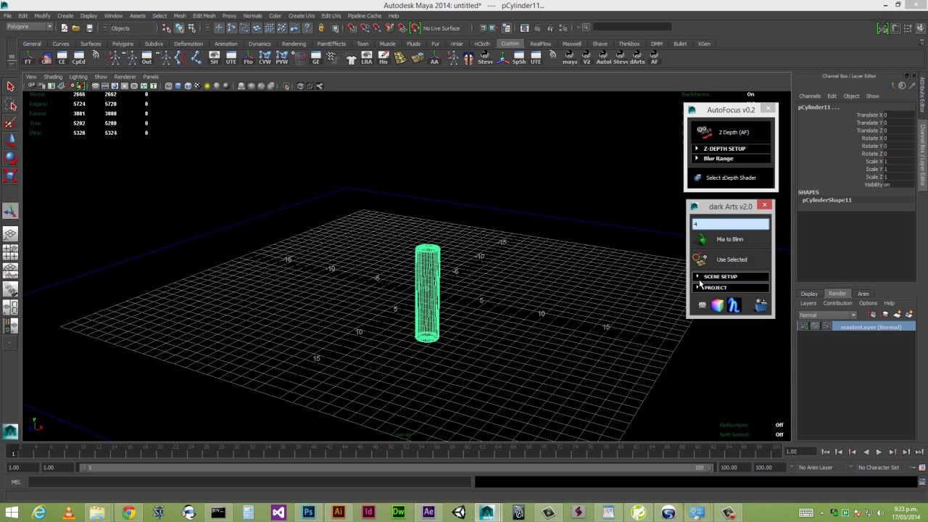
{"action": "key", "text": "Return"}
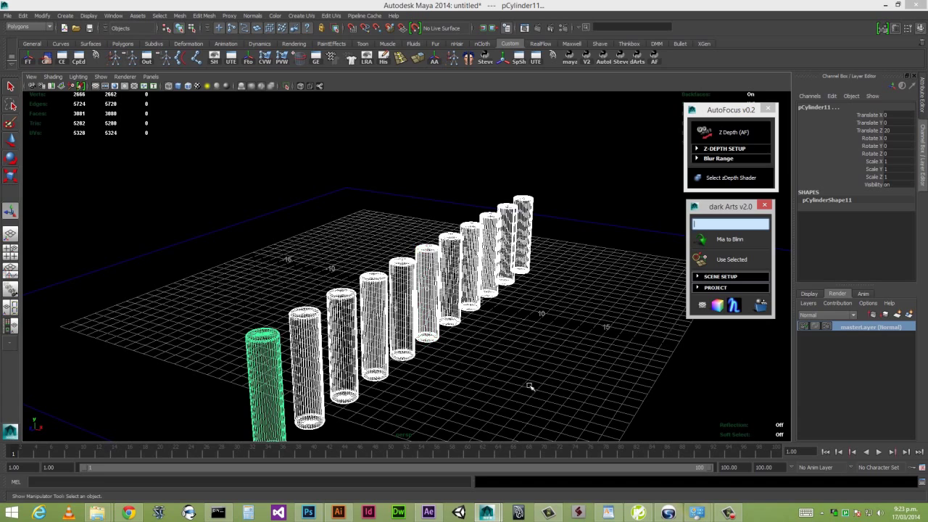
{"action": "scroll", "coordinate": [529, 387], "scroll_direction": "down", "scroll_amount": 5}
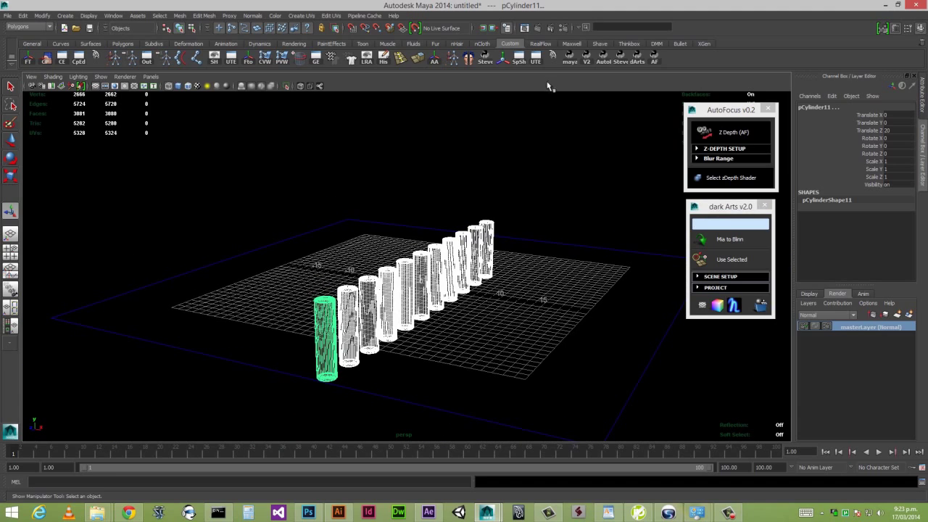
Switch to shaded display and raise the cylinders above the plane
{"action": "key", "text": "4"}
{"action": "key", "text": "5"}
{"action": "mouse_move", "coordinate": [503, 292]}
{"action": "left_mouse_down", "text": "alt"}
{"action": "mouse_move", "coordinate": [480, 323]}
{"action": "mouse_move", "coordinate": [613, 316]}
{"action": "left_mouse_up", "text": "alt"}
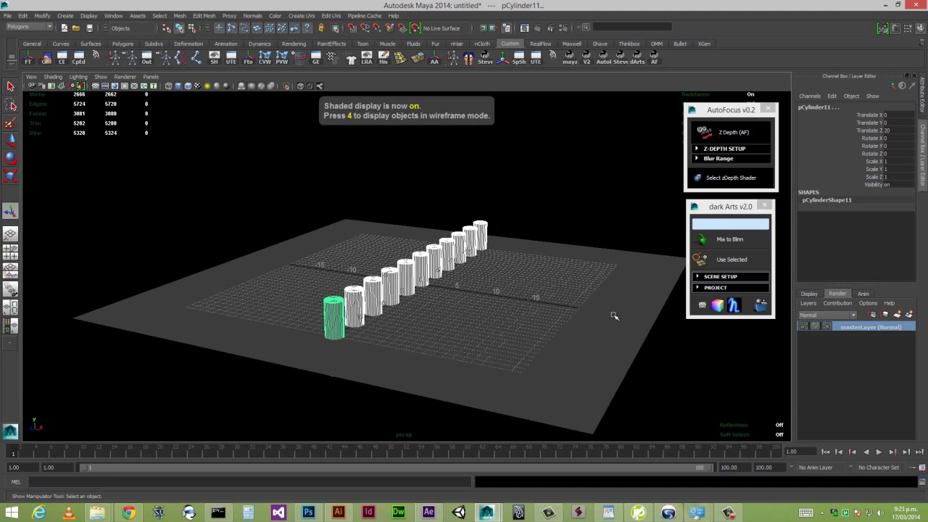
{"action": "left_click", "coordinate": [703, 306]}
{"action": "left_click_drag", "start_coordinate": [487, 359], "coordinate": [502, 328], "text": "alt"}
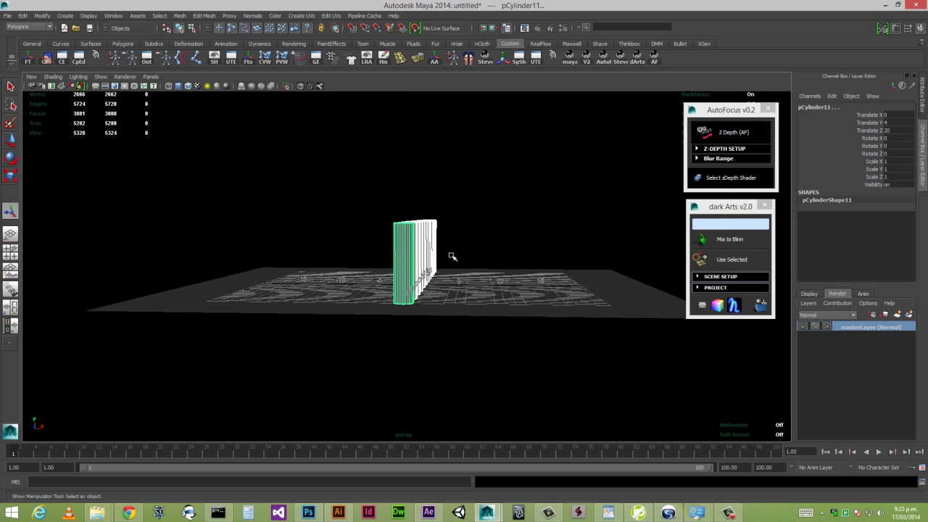
{"action": "left_click_drag", "start_coordinate": [460, 199], "coordinate": [383, 245]}
Randomly rotate the cylinders with Randomiser v0.2 at amount 60, re-running it several times
{"action": "left_click", "coordinate": [760, 305]}
{"action": "left_click", "coordinate": [661, 351]}
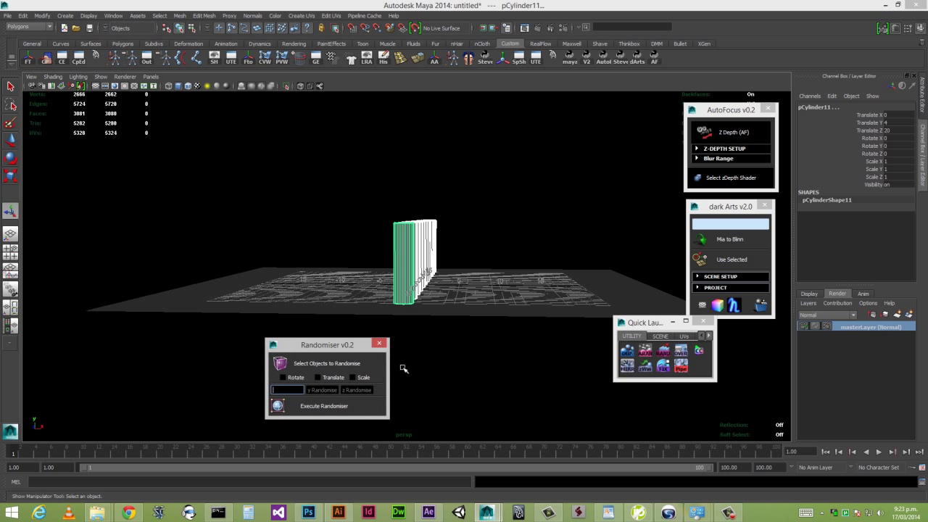
{"action": "left_click", "coordinate": [352, 390]}
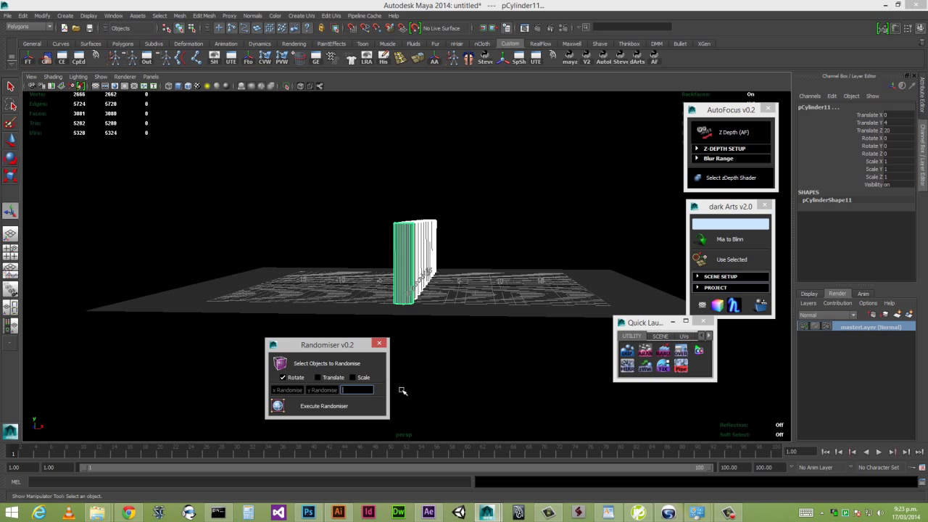
{"action": "left_click", "coordinate": [327, 407]}
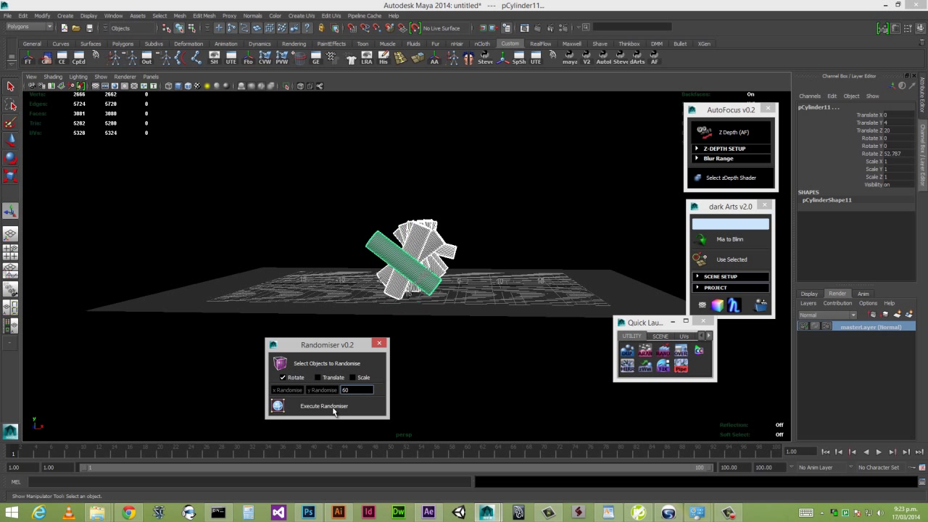
{"action": "left_click_drag", "start_coordinate": [455, 316], "coordinate": [424, 319], "text": "alt"}
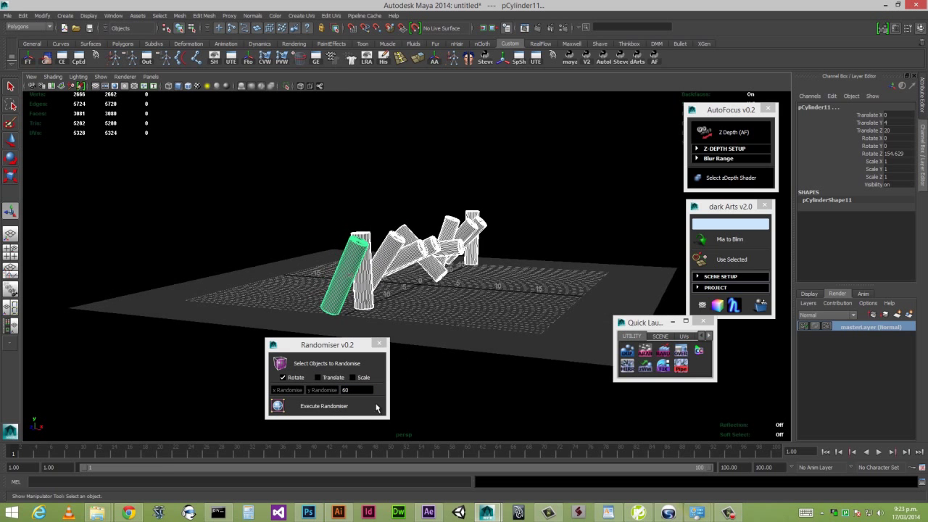
{"action": "left_click", "coordinate": [344, 407]}
{"action": "left_click", "coordinate": [341, 410]}
{"action": "left_click", "coordinate": [342, 412]}
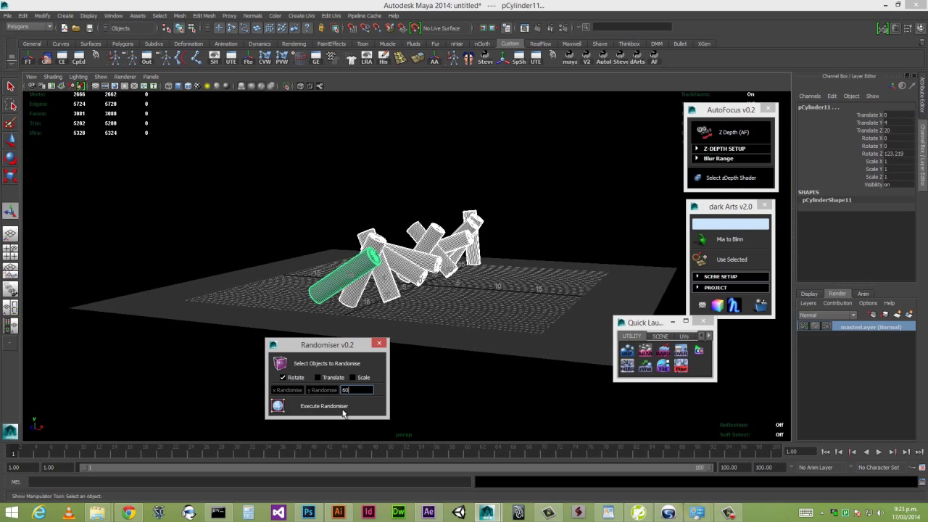
{"action": "left_click", "coordinate": [344, 413]}
Lower the selected cylinder toward the plane and close the Randomiser
{"action": "right_click_drag", "start_coordinate": [392, 390], "coordinate": [427, 348], "text": "alt"}
{"action": "left_click_drag", "start_coordinate": [427, 348], "coordinate": [460, 344], "text": "alt"}
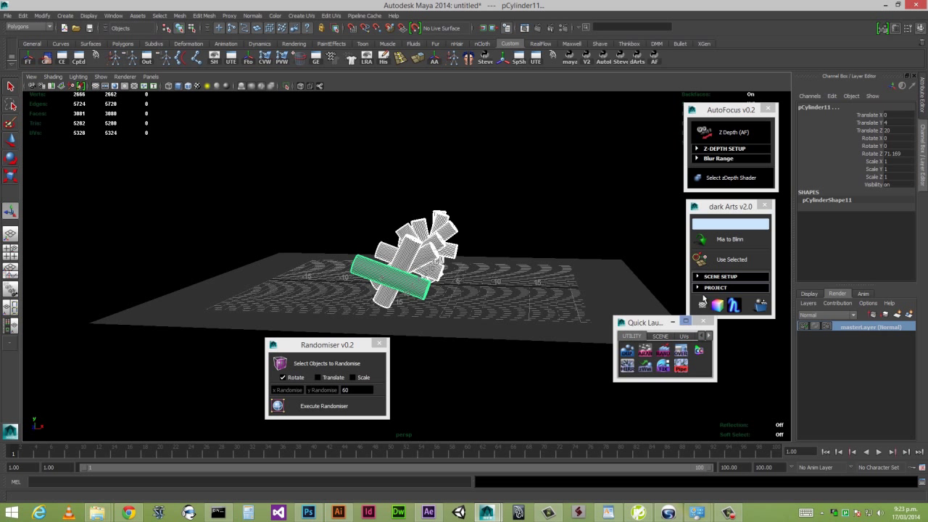
{"action": "middle_click_drag", "start_coordinate": [638, 319], "coordinate": [572, 319]}
{"action": "left_click_drag", "start_coordinate": [572, 320], "coordinate": [468, 319], "text": "alt"}
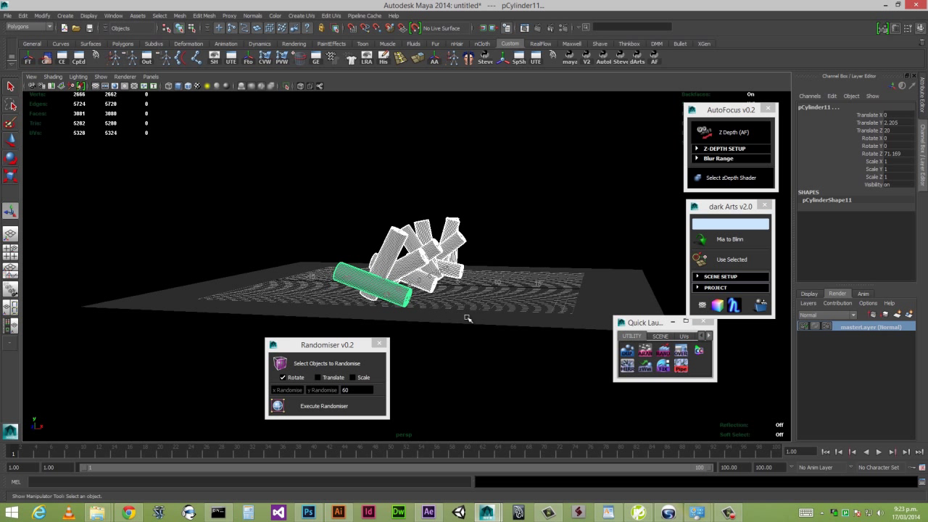
{"action": "left_click", "coordinate": [379, 344]}
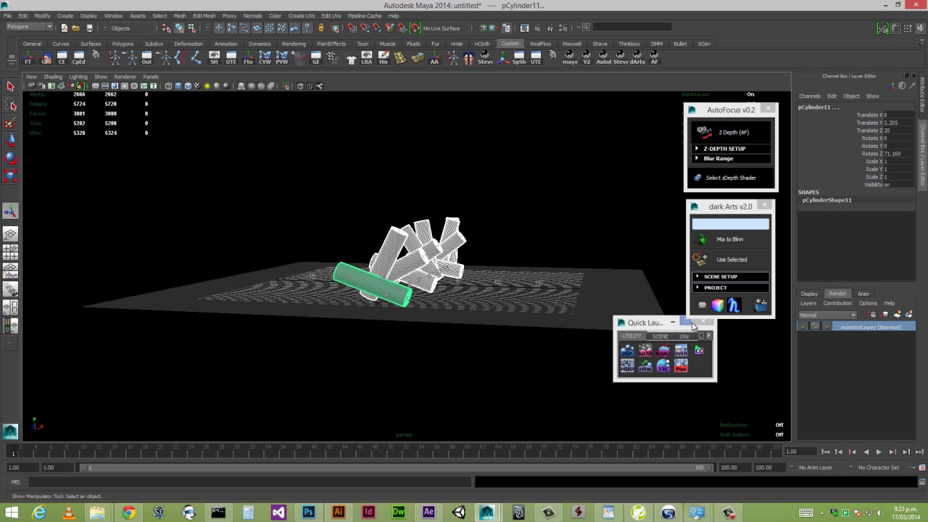
Add a Quick Light key and fill rig from dark Arts Scene Setup, keyLight intensity 19200
{"action": "left_click", "coordinate": [702, 321]}
{"action": "left_click", "coordinate": [703, 280]}
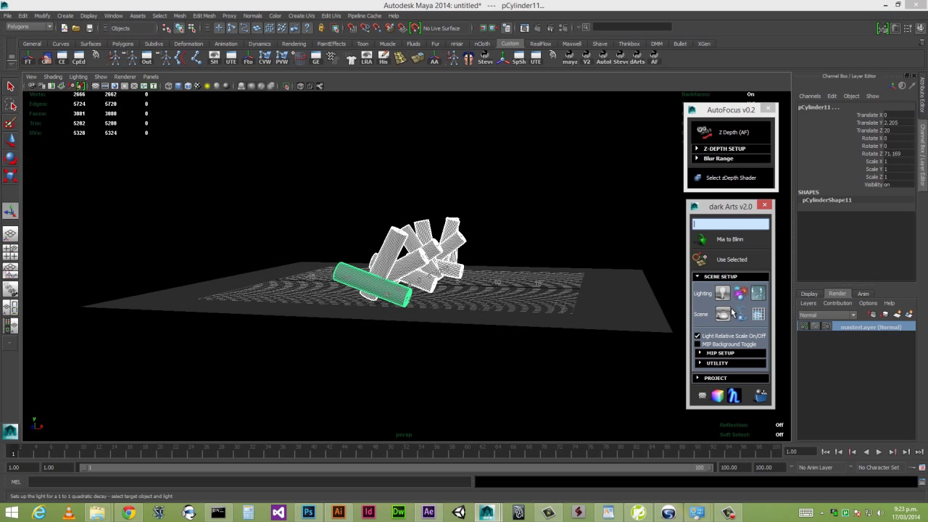
{"action": "left_click", "coordinate": [721, 295]}
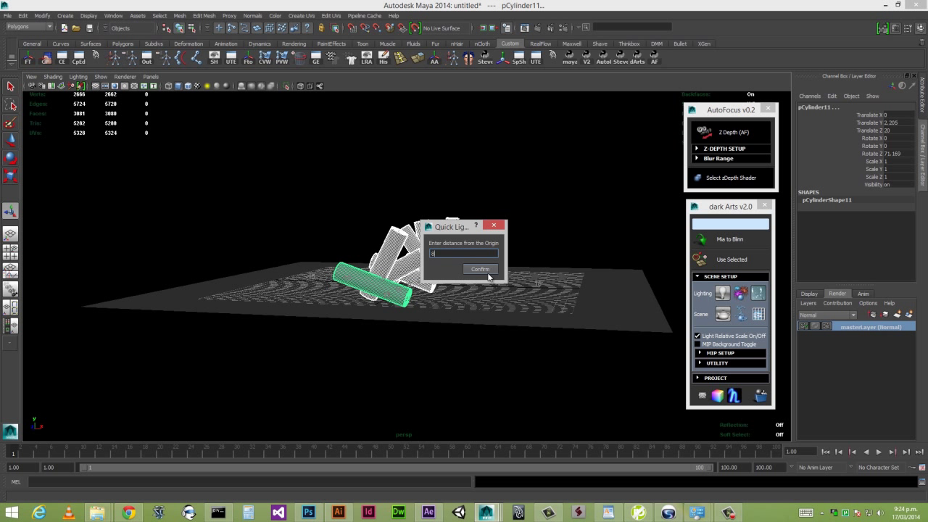
{"action": "left_click", "coordinate": [480, 269]}
Show the 1280x720 resolution gate and frame the cylinder pile within it
{"action": "scroll", "coordinate": [427, 334], "scroll_direction": "down", "scroll_amount": 5}
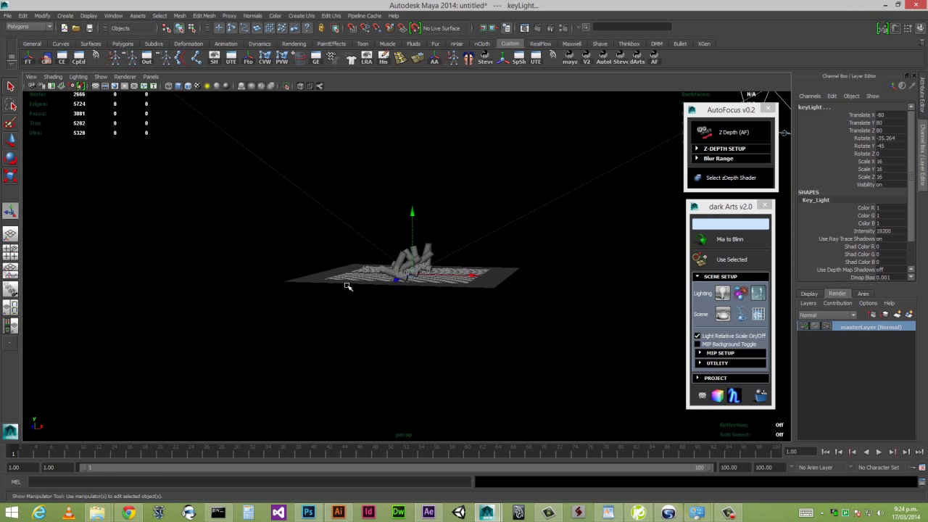
{"action": "left_click_drag", "start_coordinate": [378, 292], "coordinate": [352, 257], "text": "alt"}
{"action": "scroll", "coordinate": [448, 364], "scroll_direction": "up", "scroll_amount": 10}
{"action": "left_click_drag", "start_coordinate": [449, 369], "coordinate": [356, 257], "text": "alt"}
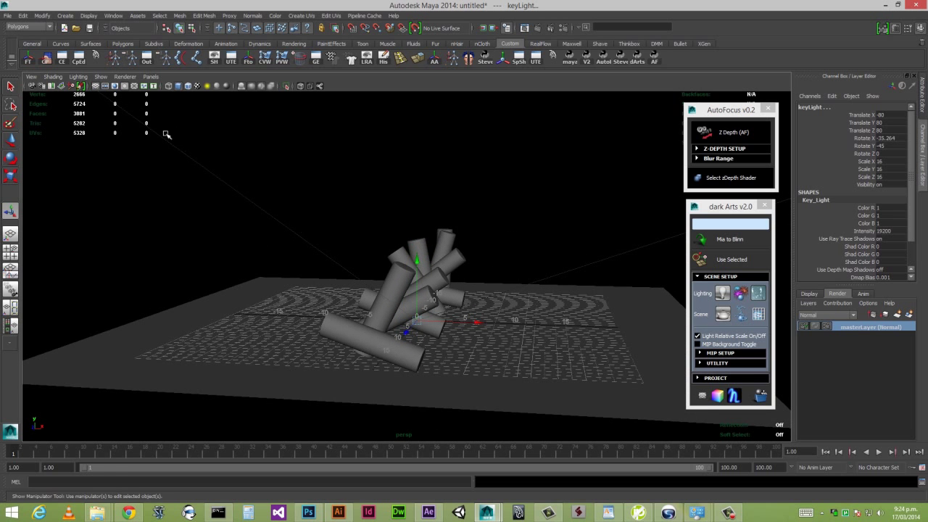
{"action": "left_click", "coordinate": [115, 86]}
{"action": "scroll", "coordinate": [449, 364], "scroll_direction": "up", "scroll_amount": 1}
{"action": "left_click_drag", "start_coordinate": [448, 364], "coordinate": [490, 327], "text": "alt"}
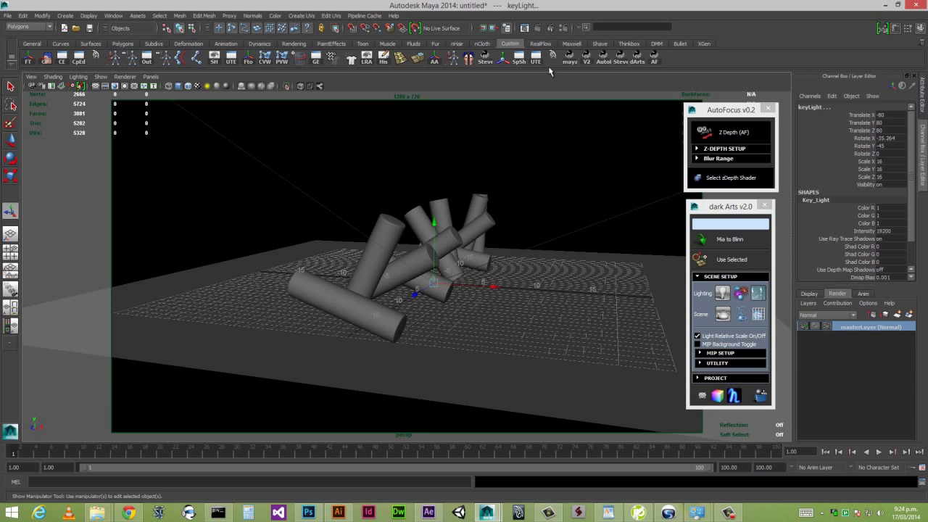
Make a 1280x720 mental ray test render in linear colour, then close dark Arts and Render View
{"action": "left_click", "coordinate": [536, 29]}
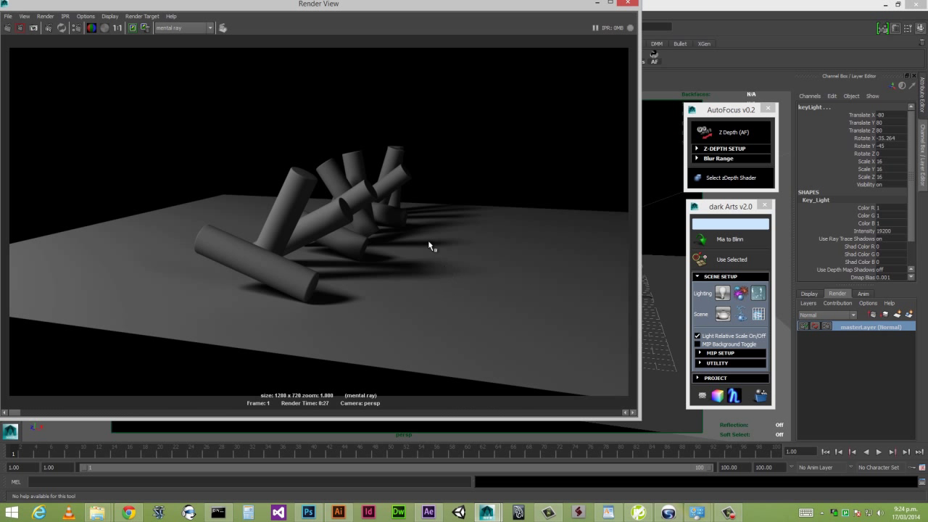
{"action": "left_click", "coordinate": [757, 293]}
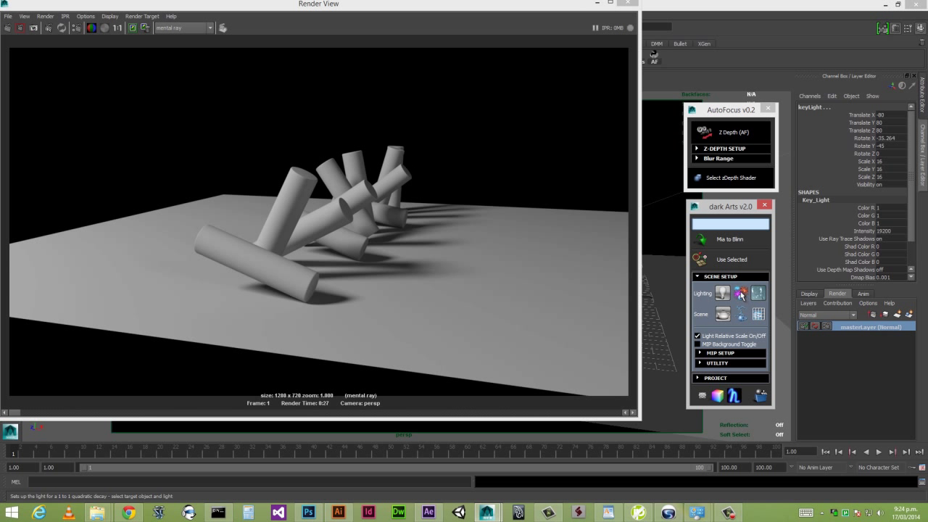
{"action": "left_click", "coordinate": [765, 205]}
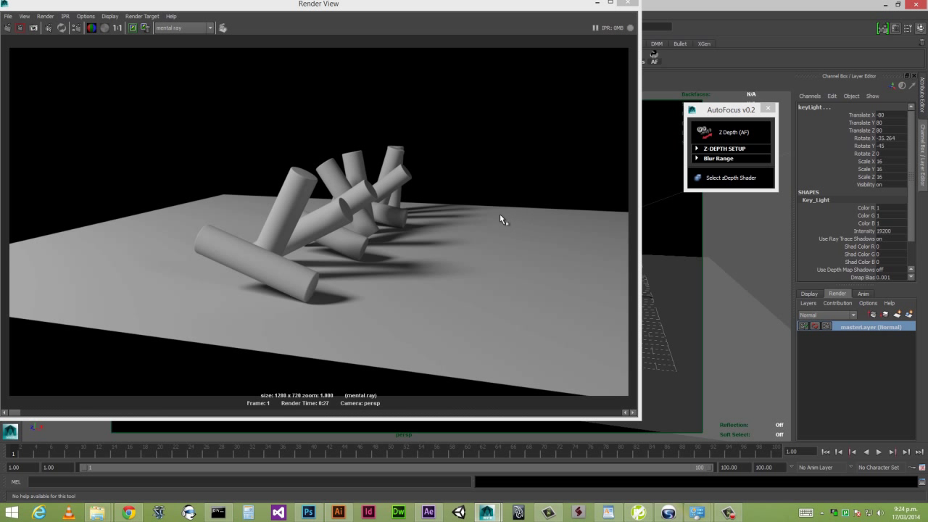
{"action": "left_click", "coordinate": [628, 3]}
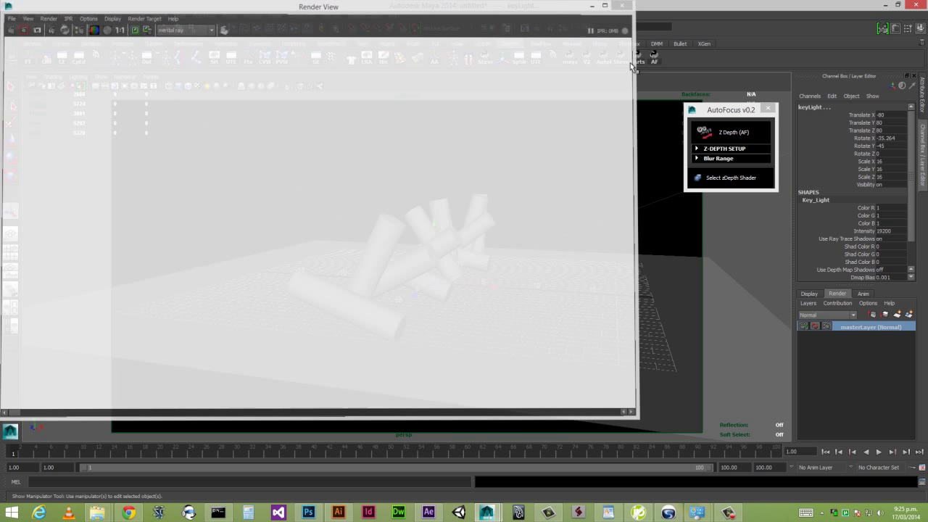
{"action": "left_click_drag", "start_coordinate": [723, 118], "coordinate": [693, 148]}
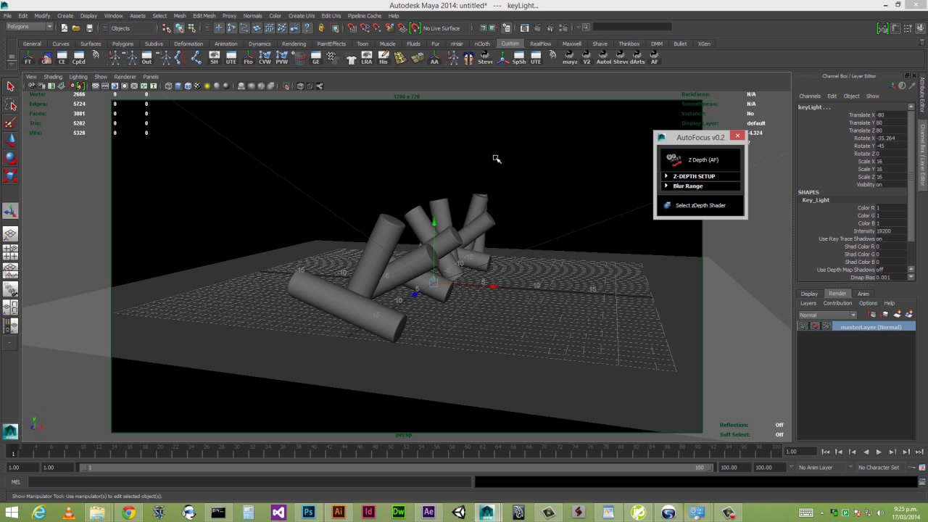
Select pCylinder3 as the focus object and run Z Depth (AF), answering 'y' to doubling output size
{"action": "left_click", "coordinate": [519, 86]}
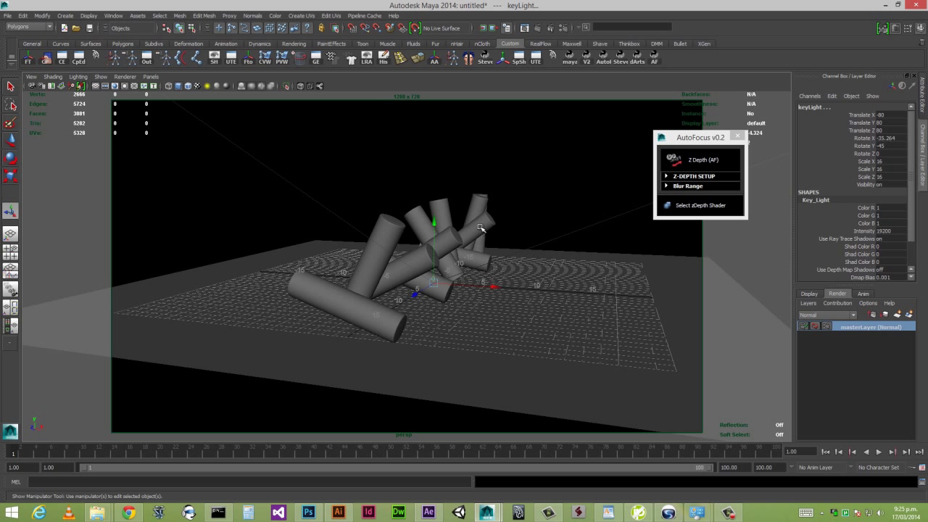
{"action": "left_click", "coordinate": [486, 221]}
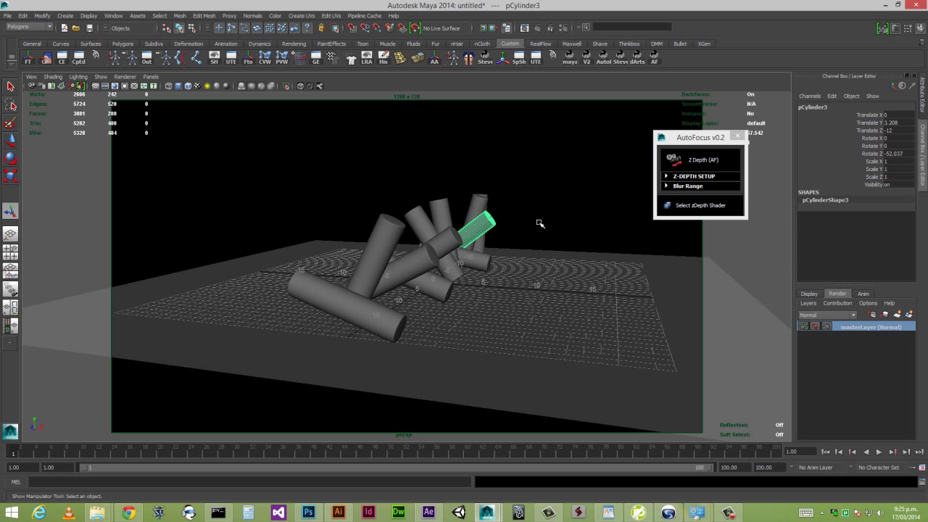
{"action": "left_click", "coordinate": [512, 212]}
{"action": "left_click", "coordinate": [496, 222]}
{"action": "left_click", "coordinate": [694, 161]}
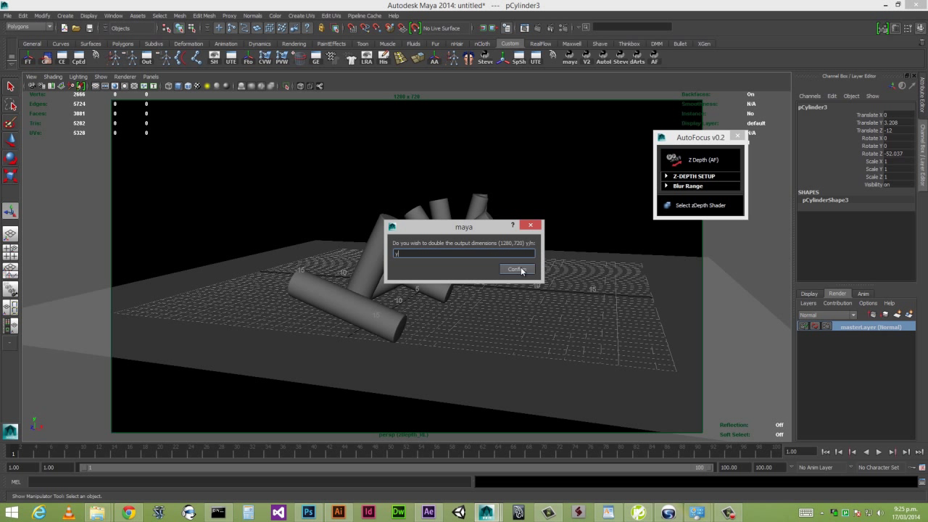
Confirm the prompt to build zDepth_RL with z_surfaceShader, then make masterLayer active again
{"action": "left_click_drag", "start_coordinate": [486, 232], "coordinate": [537, 255]}
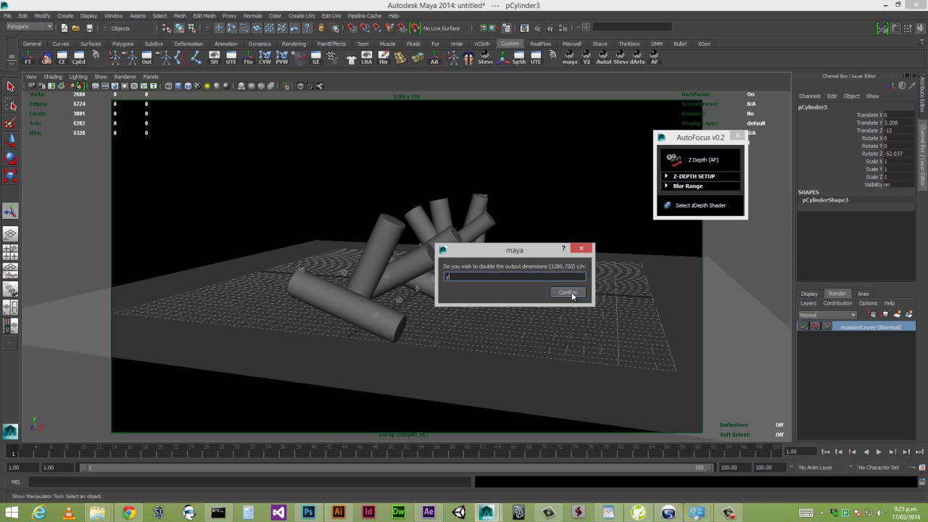
{"action": "left_click", "coordinate": [570, 292]}
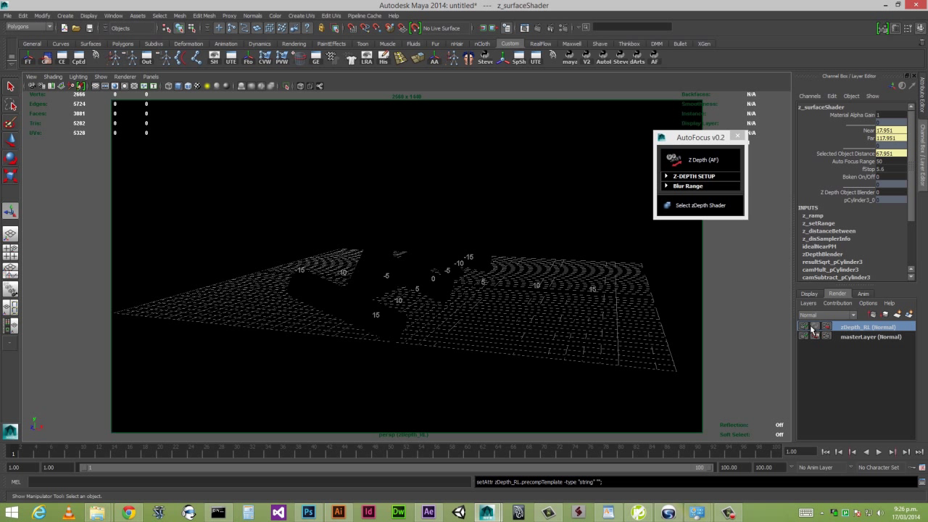
{"action": "left_click", "coordinate": [864, 337]}
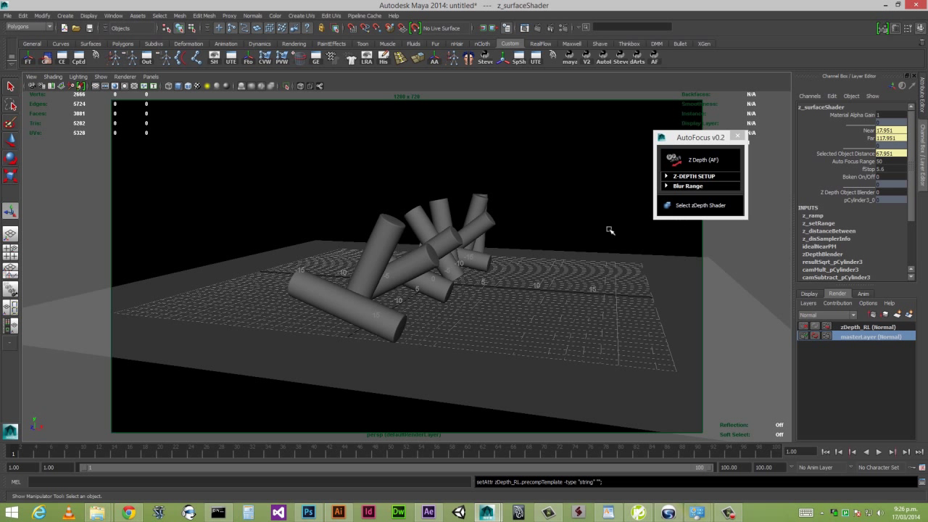
Enable Bokeh under Blur Range and re-render the 1280x720 frame at fStop 5.6
{"action": "left_click", "coordinate": [688, 187]}
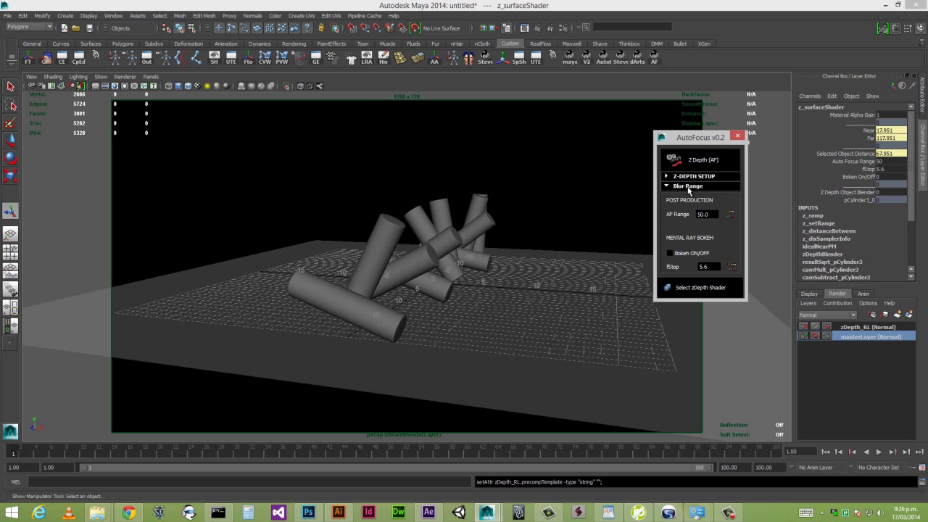
{"action": "left_click", "coordinate": [677, 252]}
{"action": "left_click", "coordinate": [523, 29]}
{"action": "left_click", "coordinate": [8, 29]}
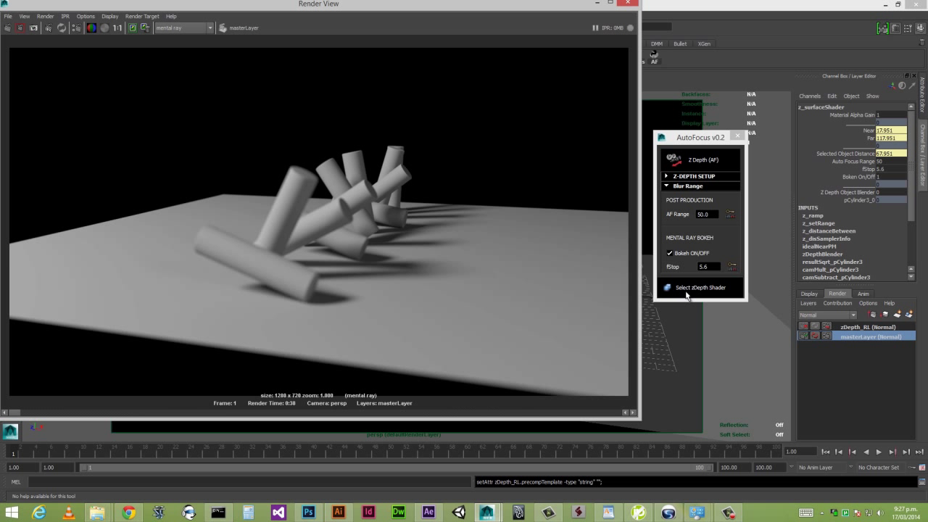
Set the AutoFocus fStop to 2.8, re-render for stronger blur, and close the render
{"action": "double_click", "coordinate": [712, 264]}
{"action": "type", "text": "2.8"}
{"action": "key", "text": "Return"}
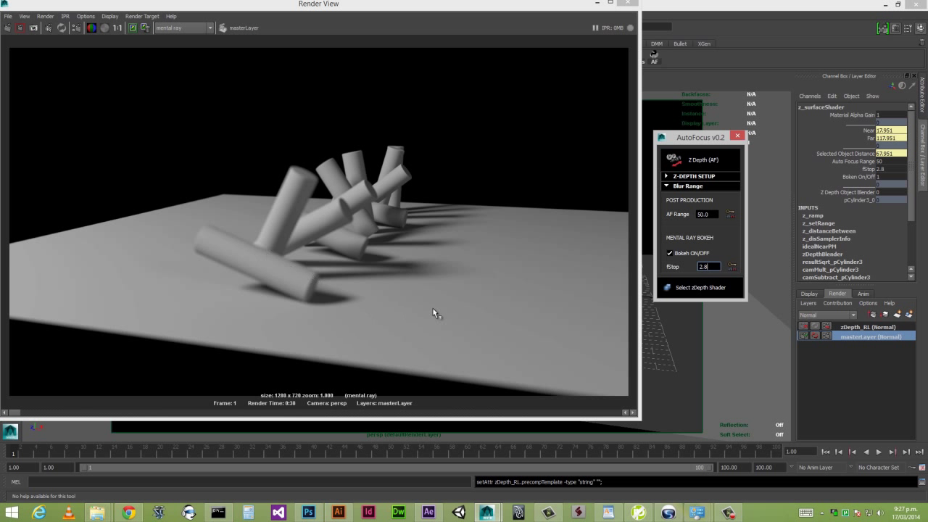
{"action": "left_click", "coordinate": [8, 28]}
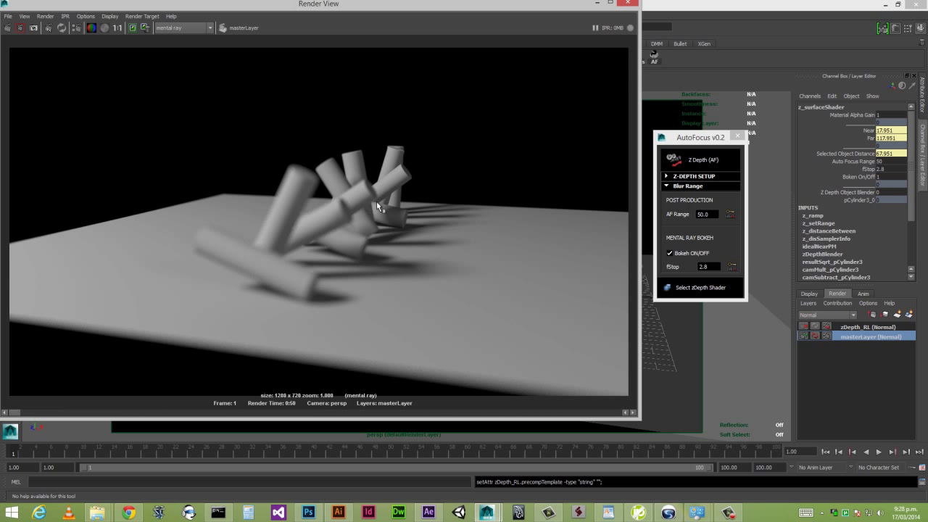
{"action": "left_click", "coordinate": [627, 3]}
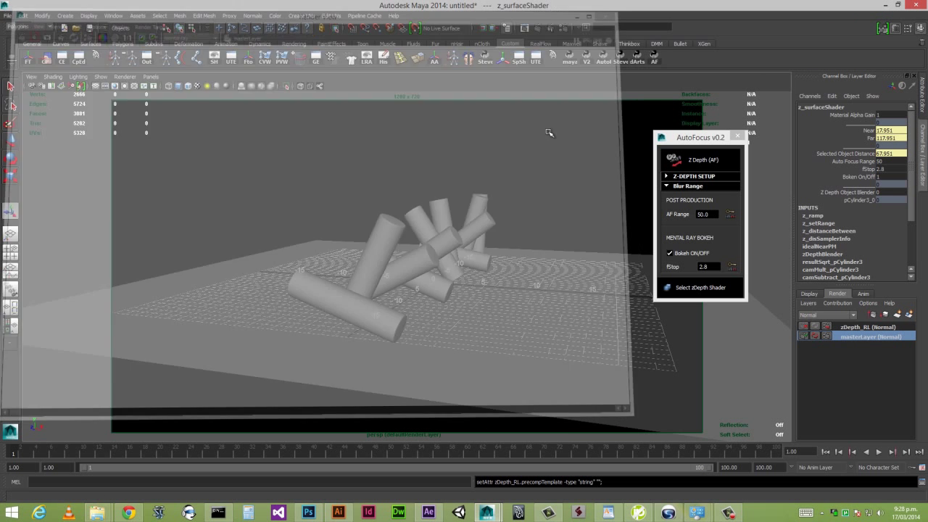
Tumble the camera to a low angle and render that view with bokeh blur
{"action": "left_click_drag", "start_coordinate": [536, 244], "coordinate": [427, 306], "text": "alt"}
{"action": "left_click", "coordinate": [536, 27]}
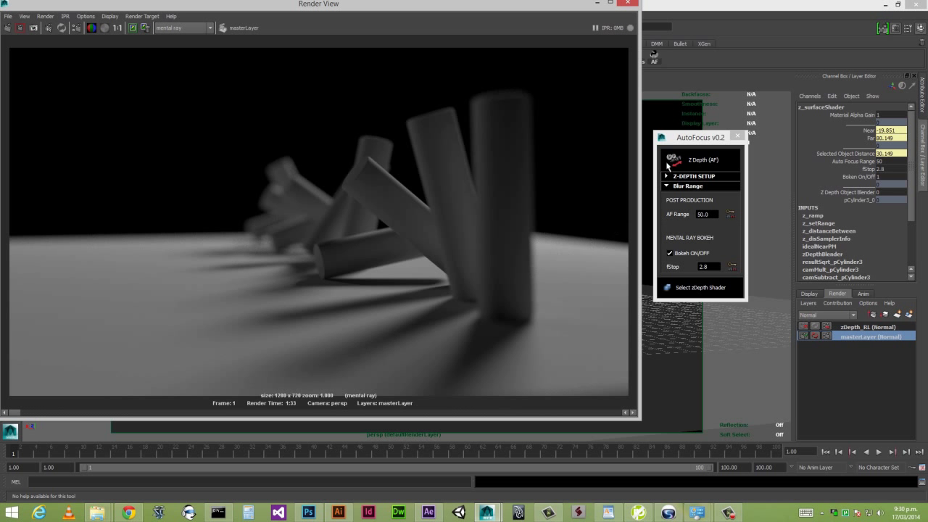
{"action": "left_click", "coordinate": [629, 6]}
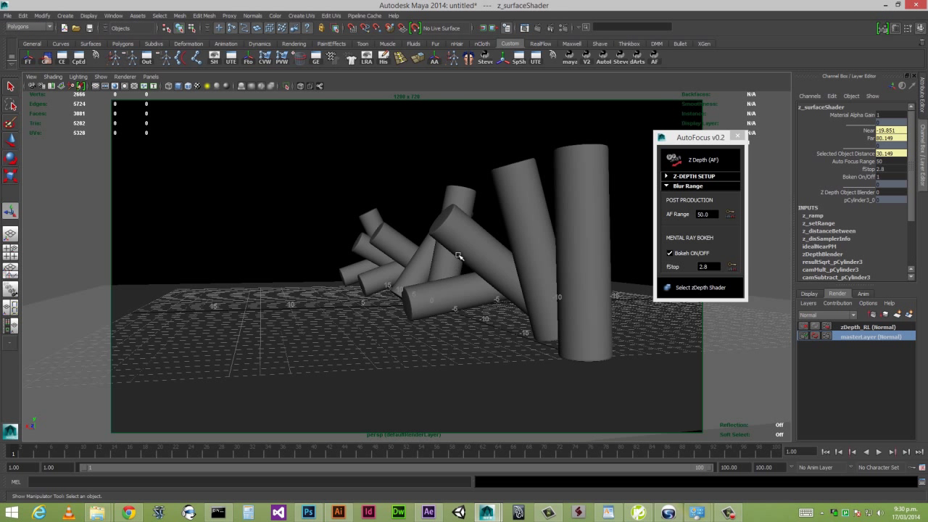
Move pCylinder3 along Z and X, then render the frame with blur
{"action": "left_click", "coordinate": [504, 273]}
{"action": "left_click_drag", "start_coordinate": [480, 265], "coordinate": [377, 229]}
{"action": "mouse_move", "coordinate": [342, 259]}
{"action": "left_mouse_down"}
{"action": "mouse_move", "coordinate": [301, 268]}
{"action": "mouse_move", "coordinate": [340, 252]}
{"action": "left_mouse_up"}
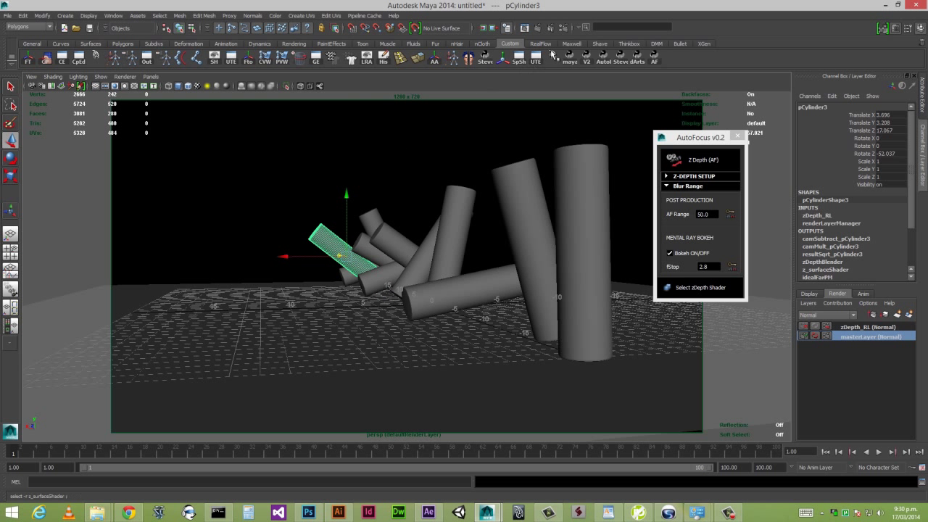
{"action": "left_click", "coordinate": [538, 29]}
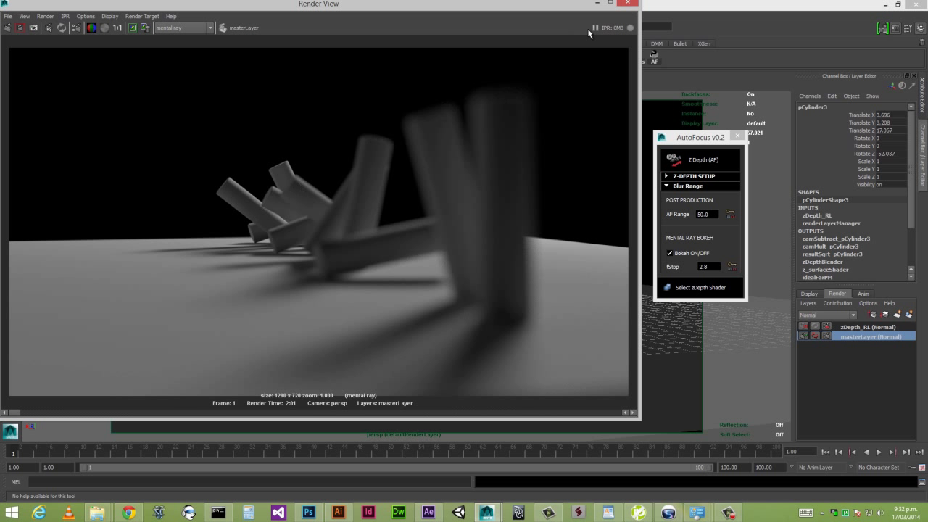
Close the render and remove the Z-depth setup, leaving only masterLayer
{"action": "left_click", "coordinate": [628, 3]}
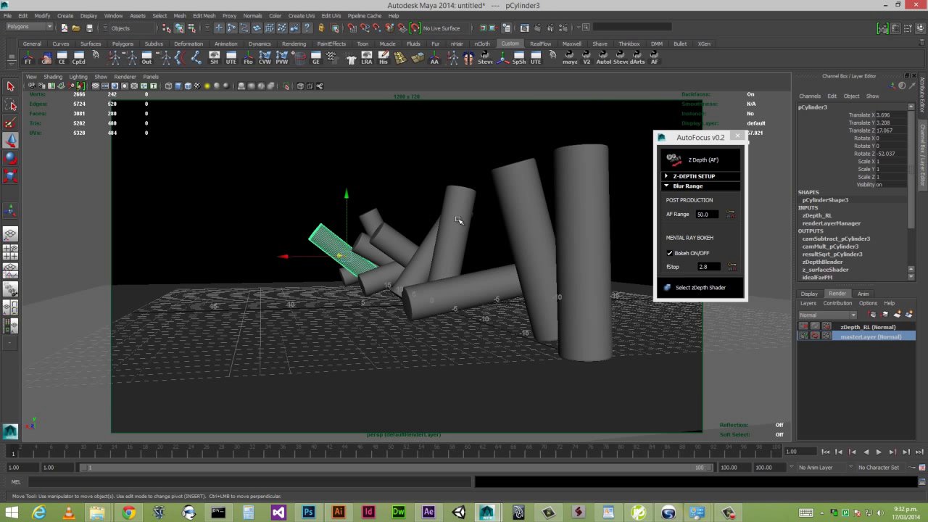
{"action": "left_click", "coordinate": [692, 176]}
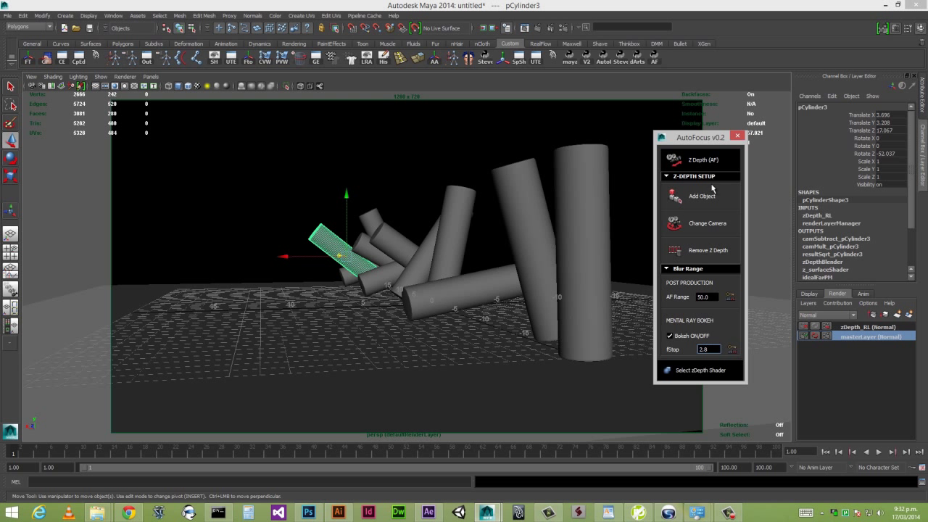
{"action": "left_click", "coordinate": [705, 251]}
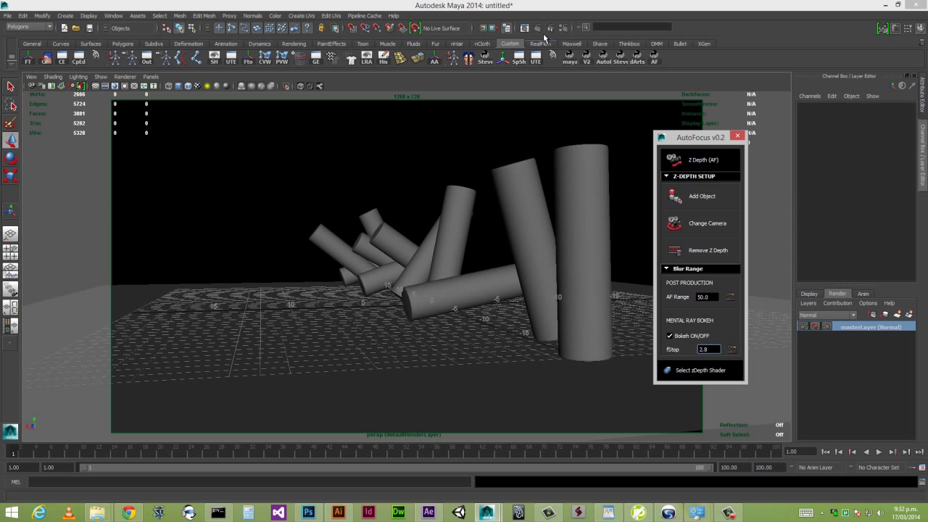
Render a sharp frame without the depth setup, close it, and reselect pCylinder3
{"action": "left_click", "coordinate": [494, 27]}
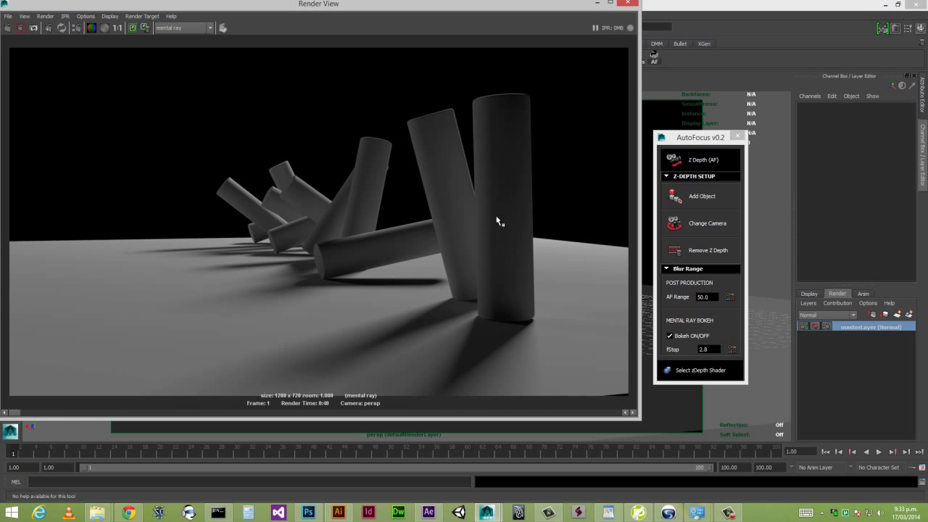
{"action": "left_click", "coordinate": [629, 6]}
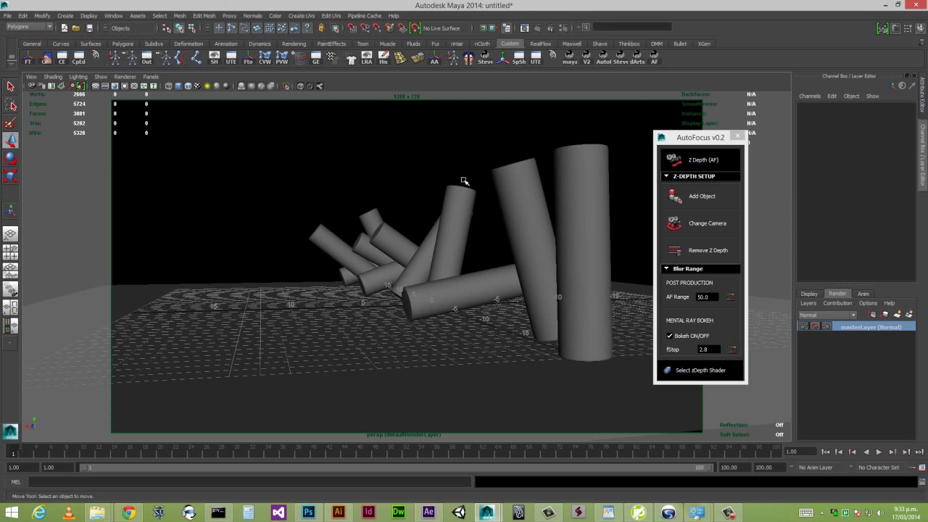
{"action": "left_click", "coordinate": [328, 242]}
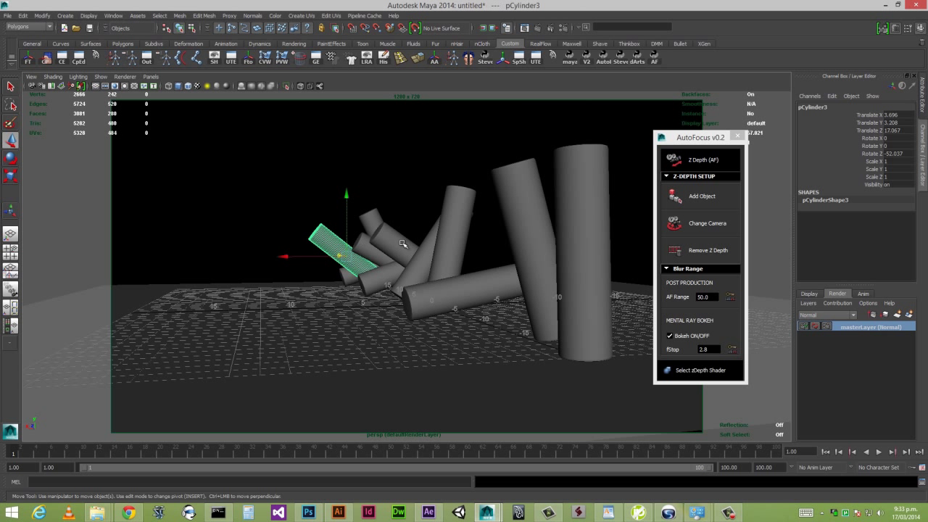
Rerun the AutoFocus z-depth setup with doubled output size to rebuild zDepth_RL
{"action": "left_click", "coordinate": [737, 137]}
{"action": "left_click", "coordinate": [658, 61]}
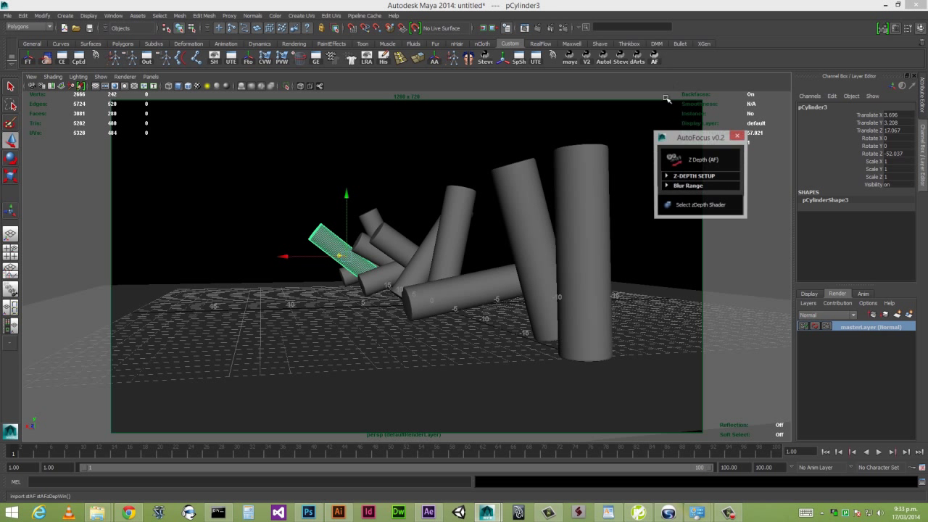
{"action": "left_click", "coordinate": [692, 166]}
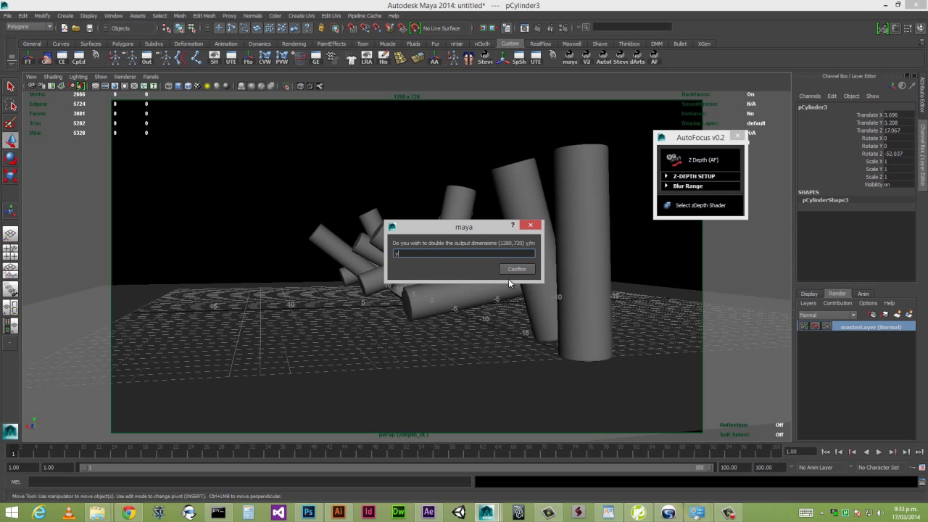
{"action": "left_click", "coordinate": [508, 275]}
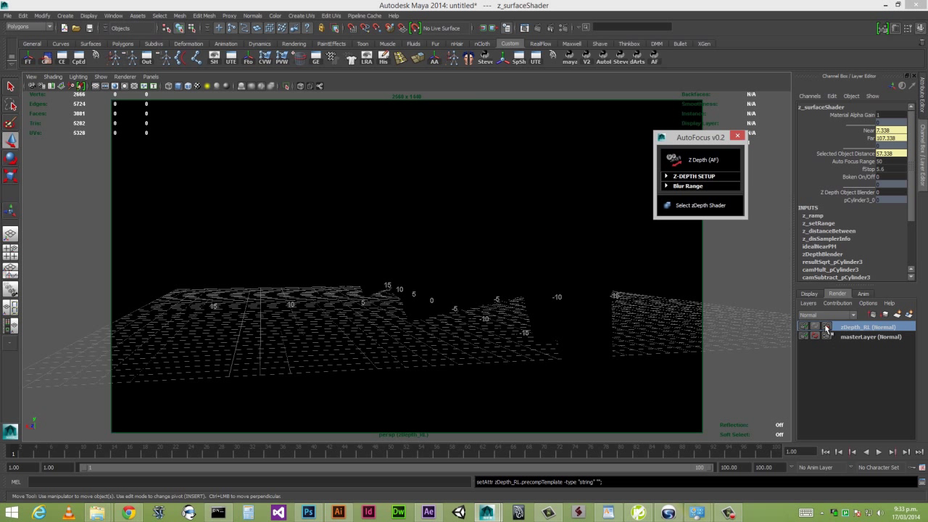
On masterLayer, turn on mental ray bokeh under Blur Range and go to the fStop field
{"action": "left_click", "coordinate": [865, 337]}
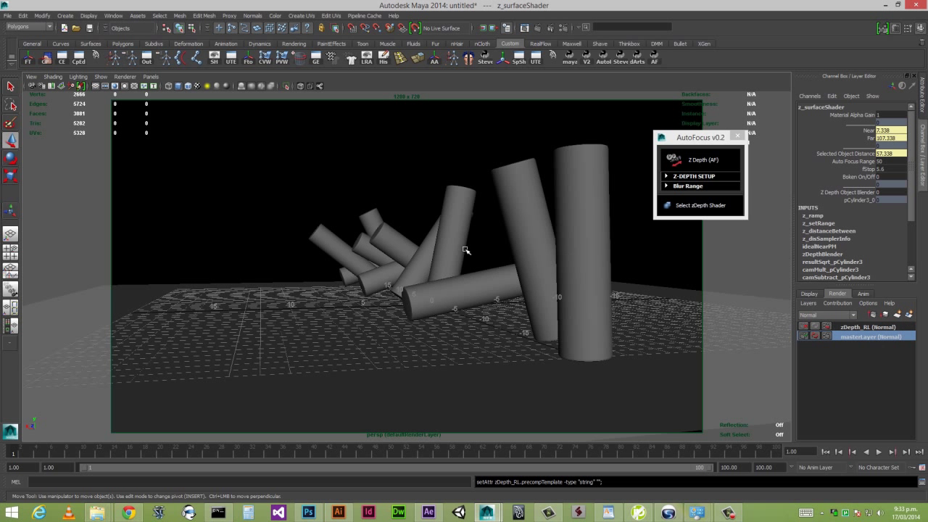
{"action": "left_click", "coordinate": [681, 187]}
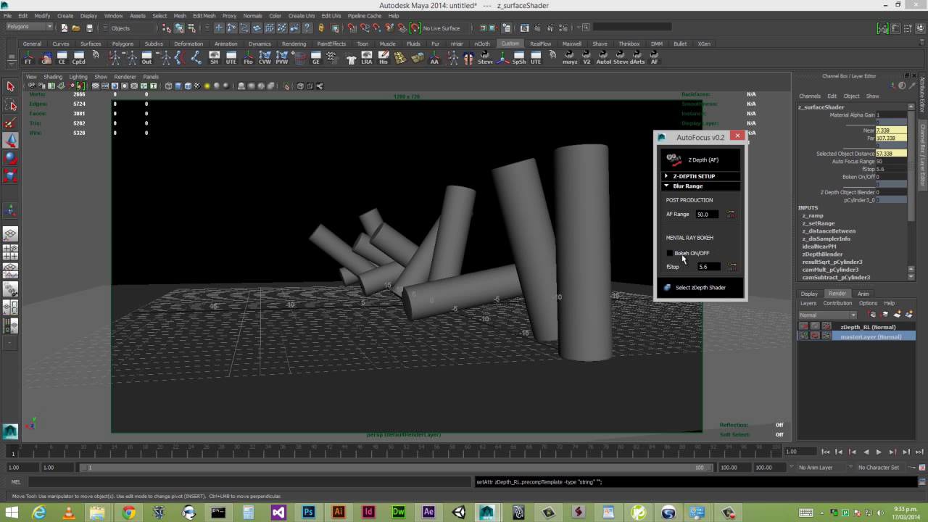
{"action": "left_click", "coordinate": [669, 253]}
{"action": "key", "text": "Tab"}
Set fStop to 2.8, render a mental ray bokeh frame, inspect it, and close Render View
{"action": "type", "text": "2.8"}
{"action": "left_click", "coordinate": [538, 27]}
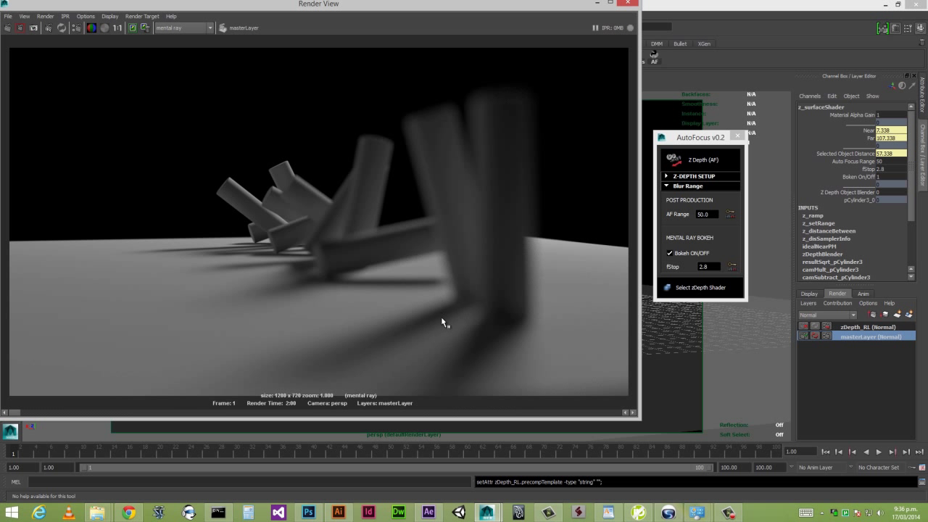
{"action": "left_click", "coordinate": [689, 187]}
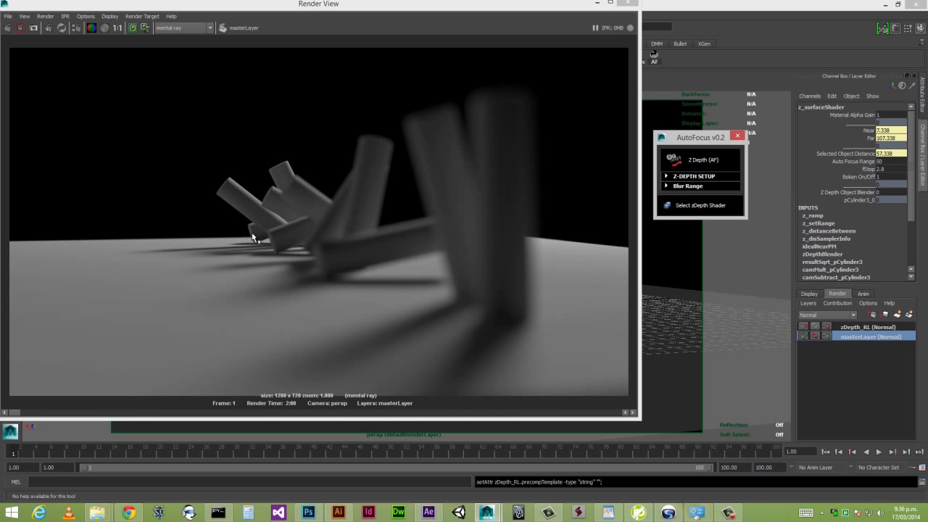
{"action": "left_click", "coordinate": [232, 194]}
{"action": "left_click_drag", "start_coordinate": [232, 195], "coordinate": [237, 196]}
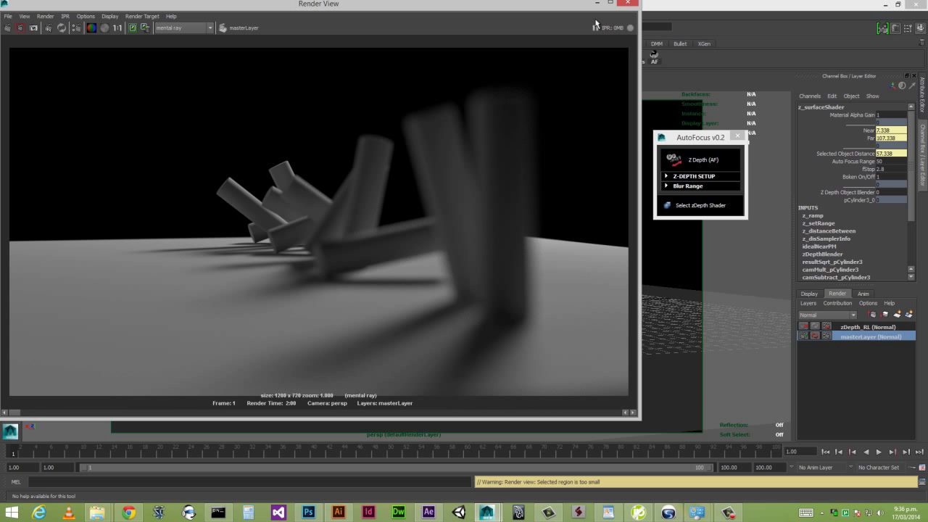
{"action": "left_click", "coordinate": [625, 6]}
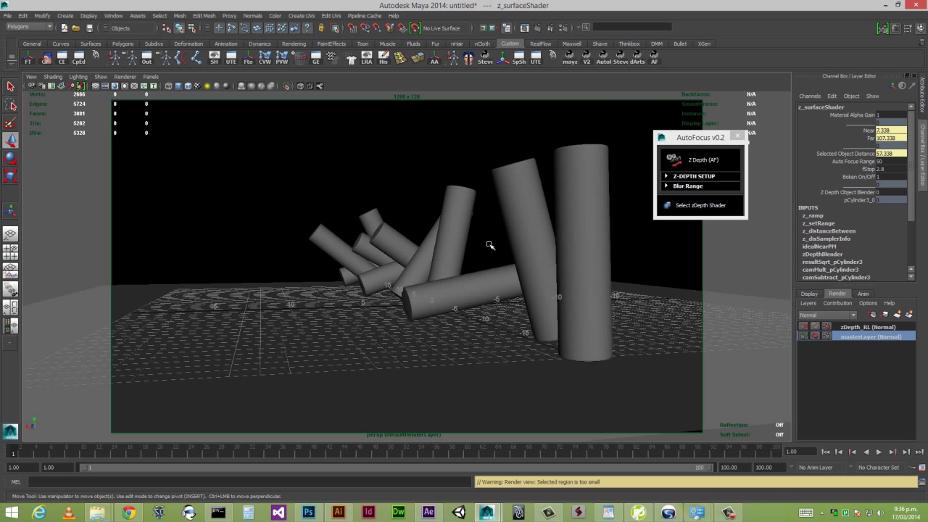
Check the z-depth shader's Z Depth Object Blender and pCylinder3_0 entry, then expand Z-DEPTH SETUP
{"action": "left_click", "coordinate": [695, 210]}
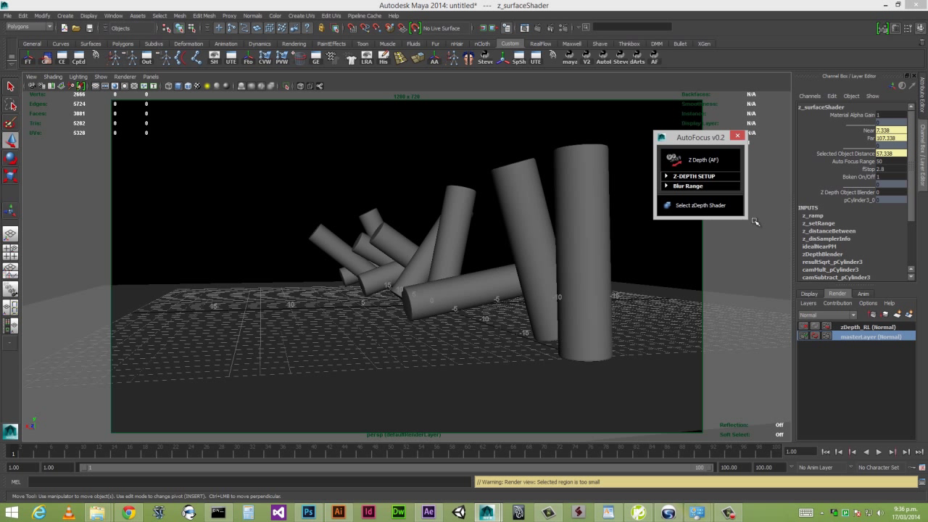
{"action": "left_click", "coordinate": [857, 192]}
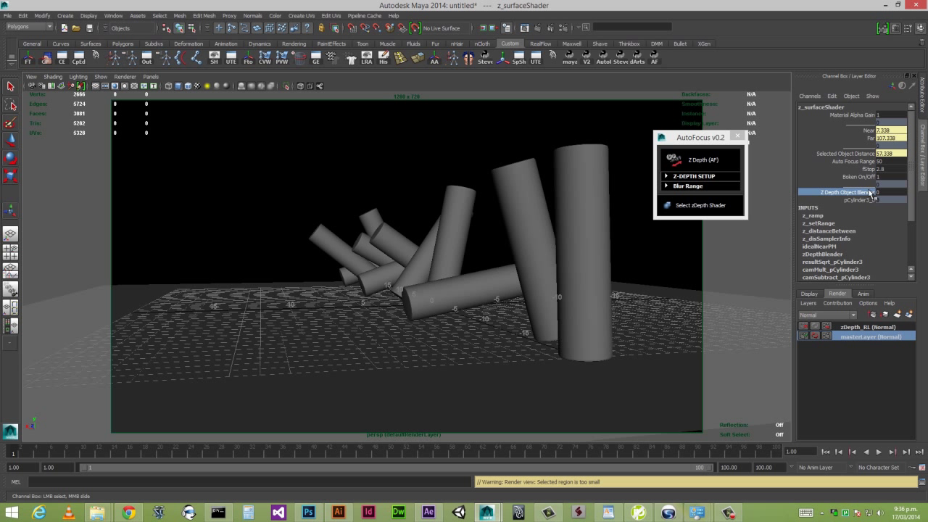
{"action": "left_click", "coordinate": [858, 200]}
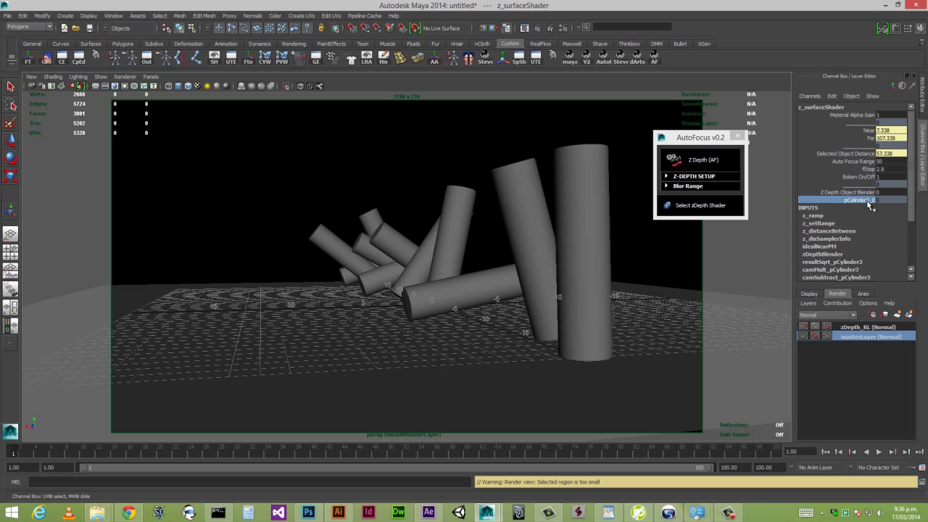
{"action": "left_click", "coordinate": [319, 236]}
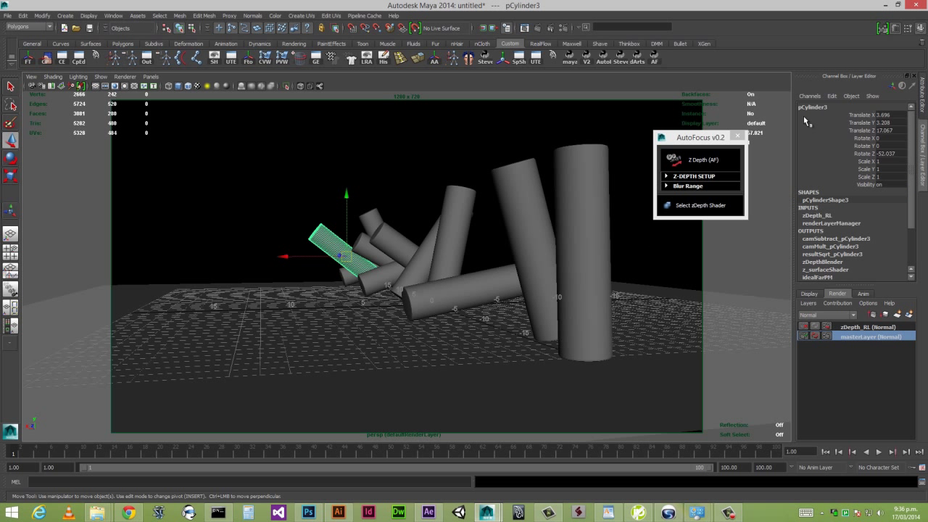
{"action": "left_click", "coordinate": [697, 206]}
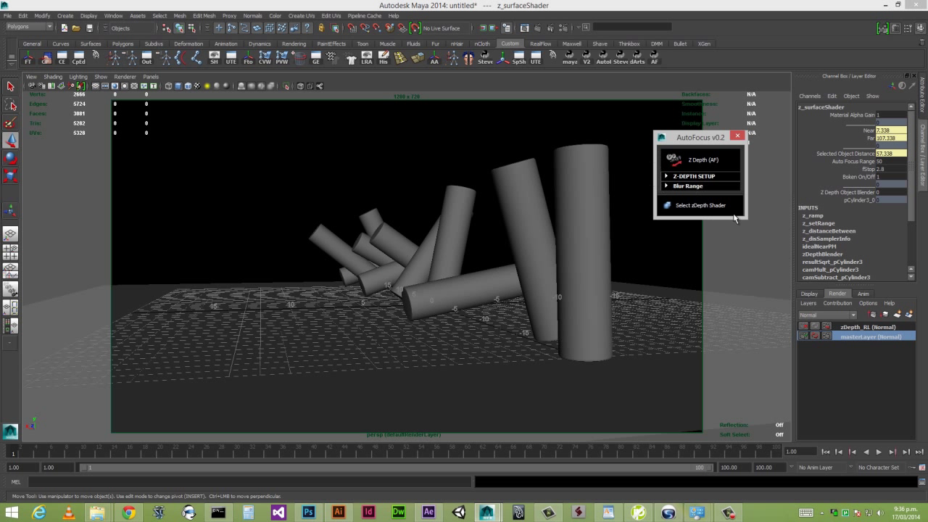
{"action": "left_click", "coordinate": [695, 176]}
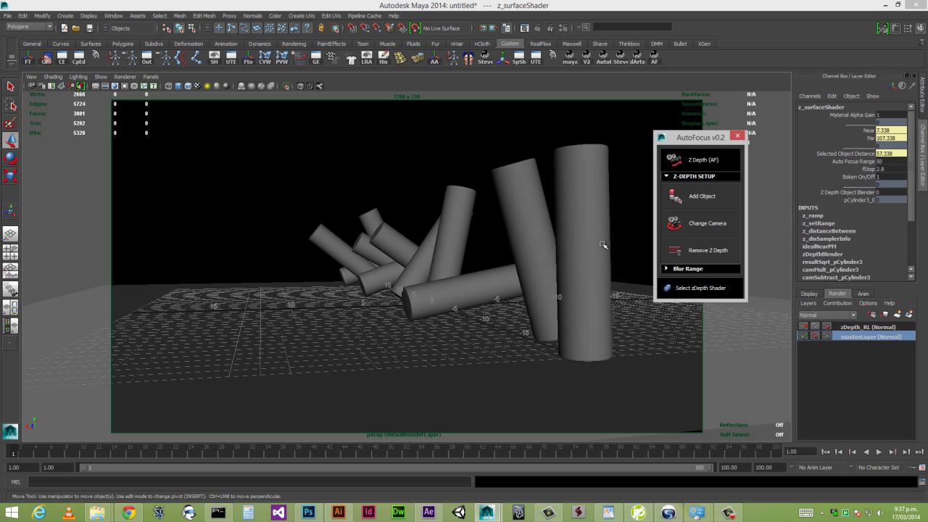
Add pCylinder1 as a focus object and confirm pCylinder1_1 appears on the z-depth shader
{"action": "left_click", "coordinate": [588, 178]}
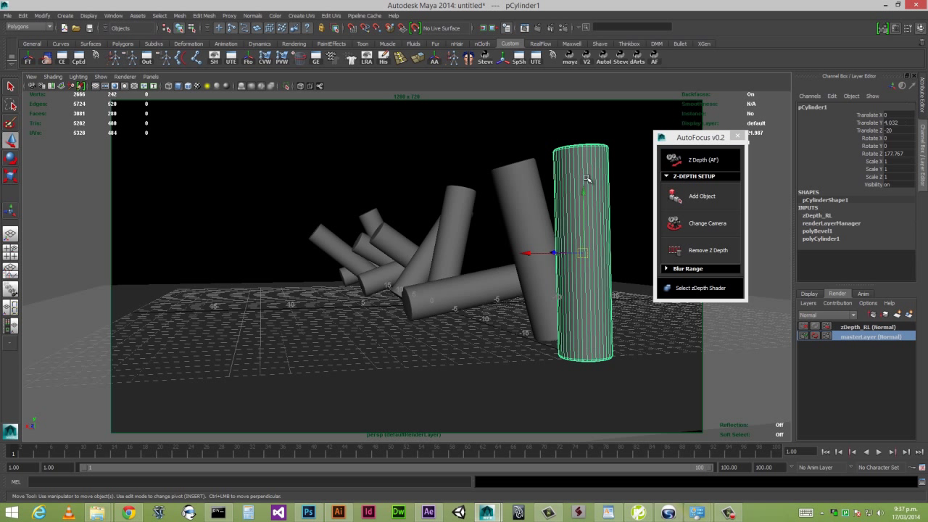
{"action": "left_click", "coordinate": [701, 198]}
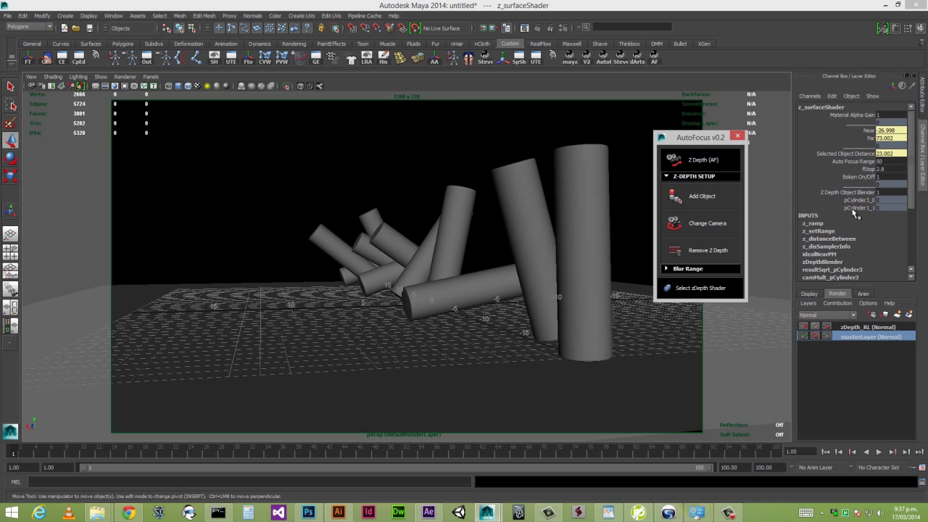
{"action": "left_click", "coordinate": [594, 174]}
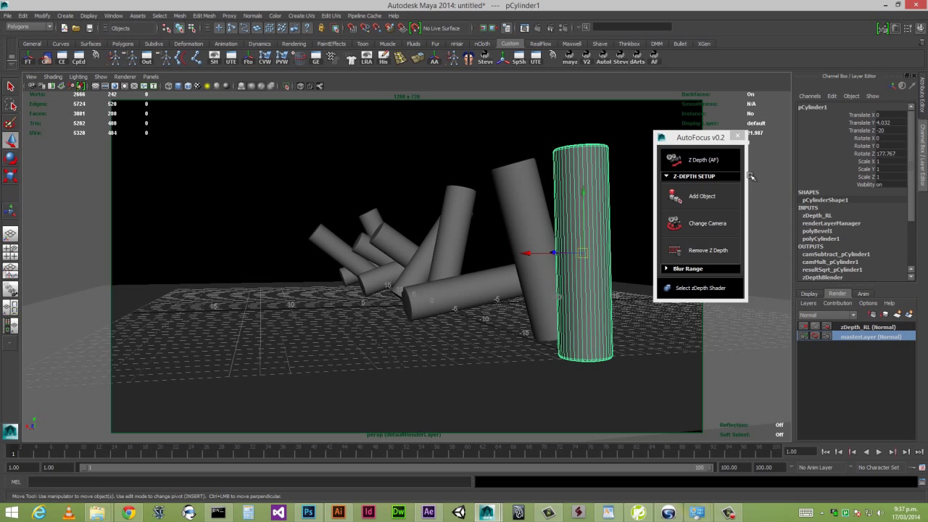
{"action": "left_click", "coordinate": [701, 290]}
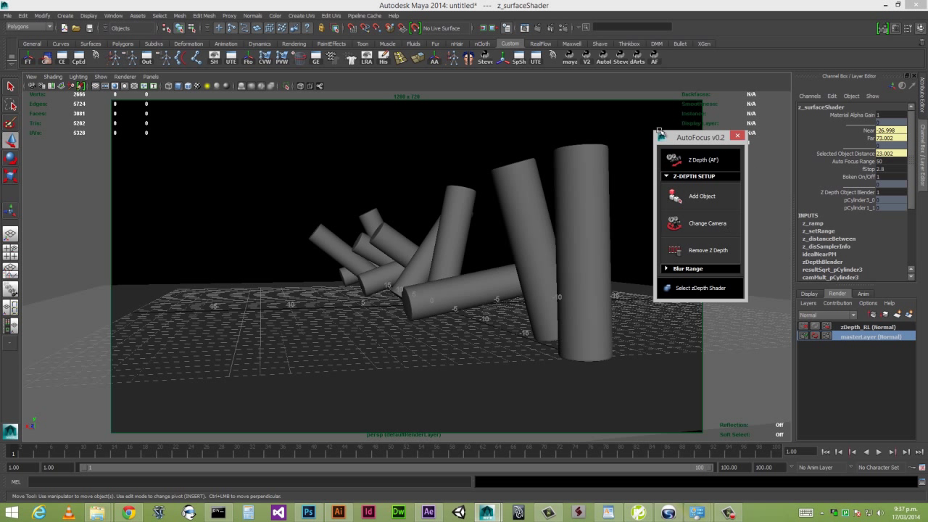
{"action": "left_click", "coordinate": [599, 81]}
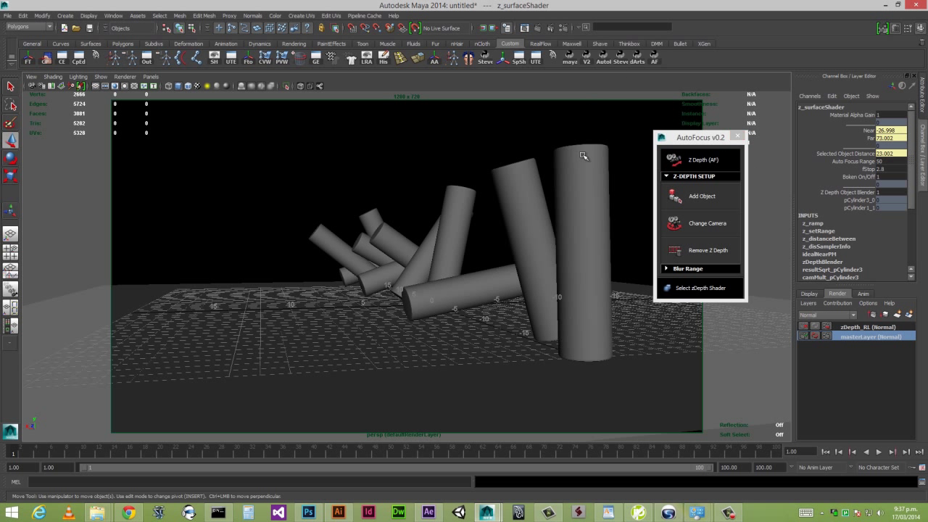
On zDepth_RL with shaded display, set AF Range to 20 and collapse the AutoFocus sections
{"action": "left_click", "coordinate": [858, 328]}
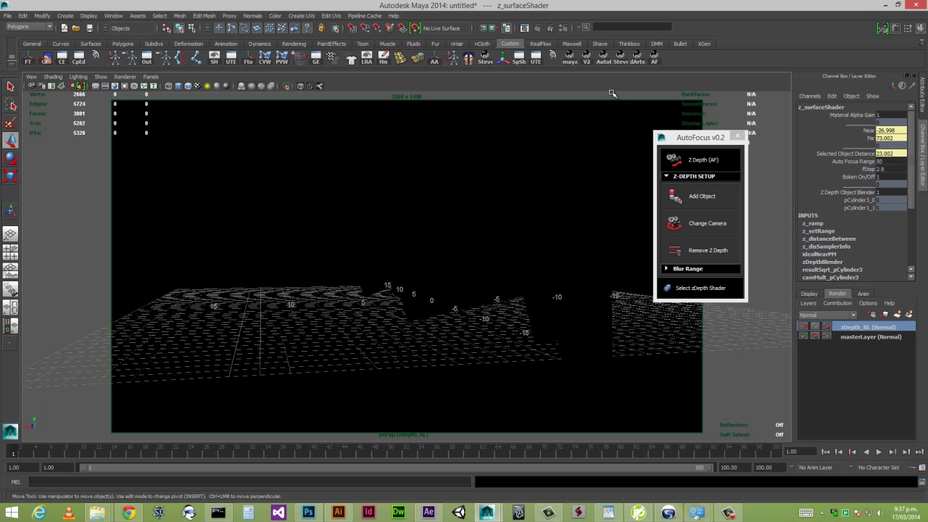
{"action": "key", "text": "5"}
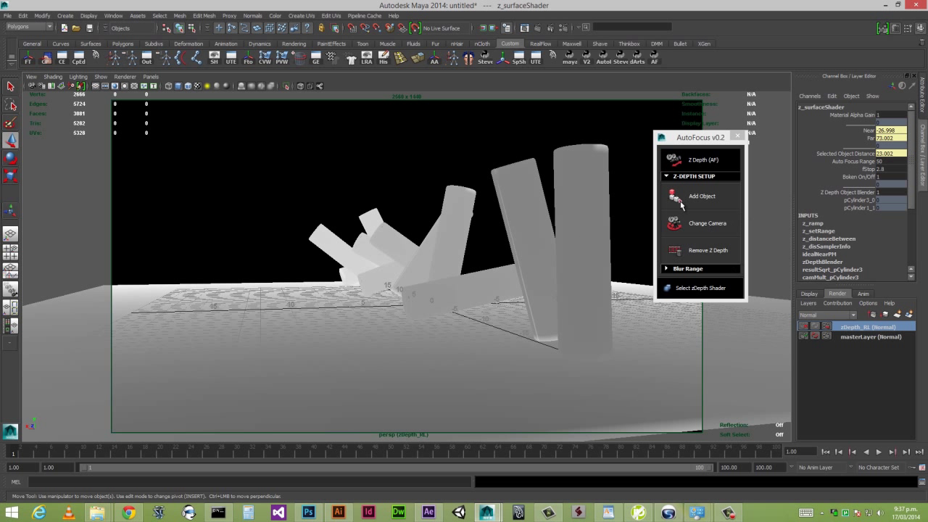
{"action": "left_click", "coordinate": [692, 269]}
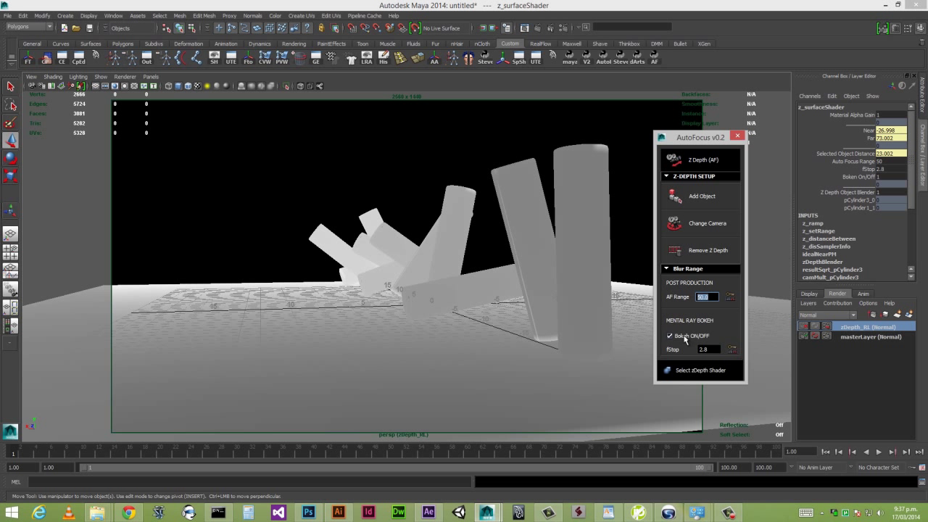
{"action": "key", "text": "Return"}
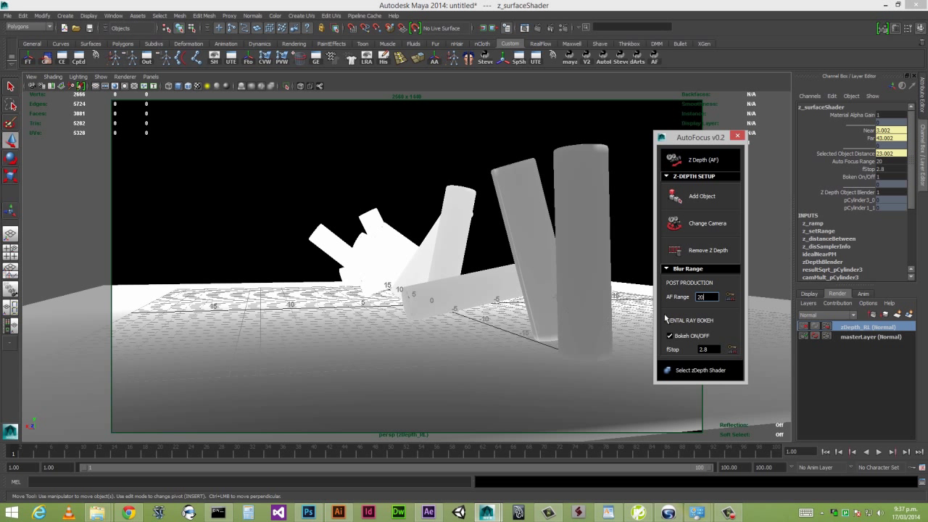
{"action": "left_click", "coordinate": [686, 268]}
{"action": "left_click", "coordinate": [696, 177]}
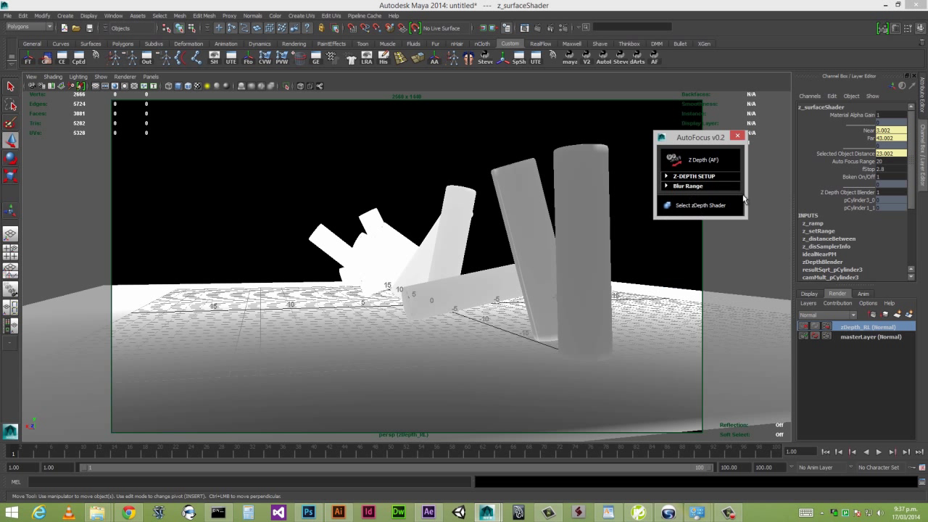
{"action": "left_click", "coordinate": [888, 192]}
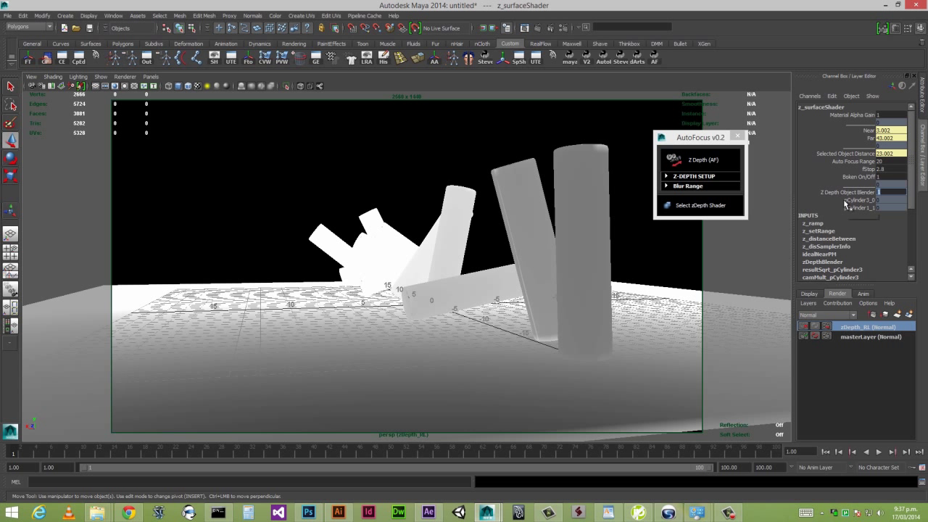
{"action": "type", "text": "0"}
{"action": "key", "text": "Return"}
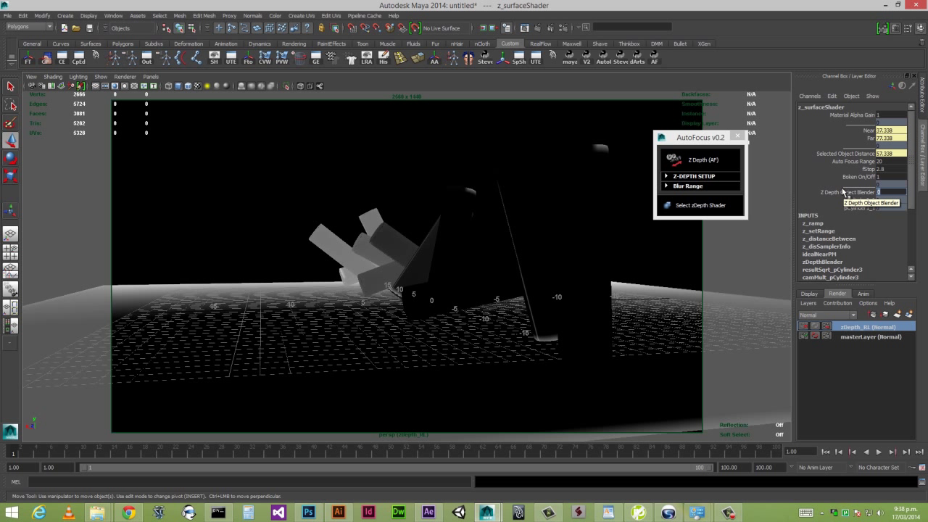
{"action": "key", "text": "Return"}
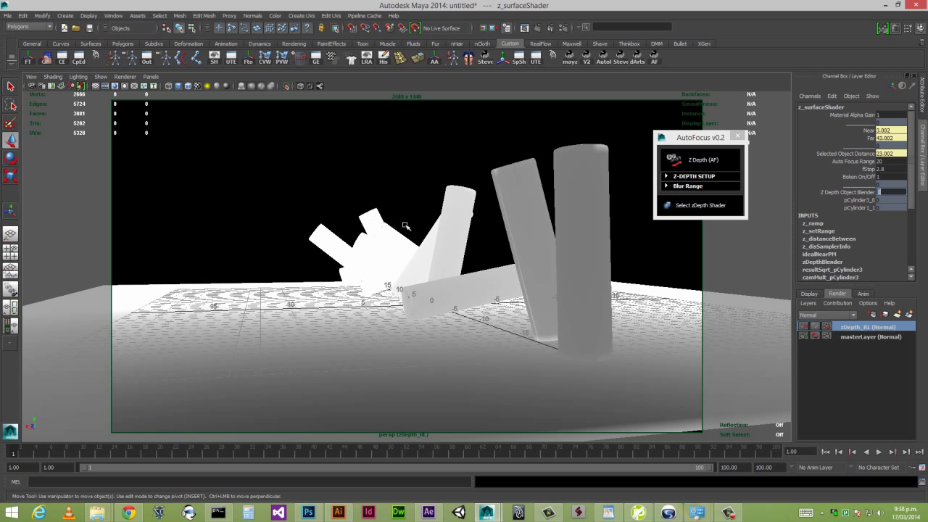
{"action": "left_click", "coordinate": [583, 175]}
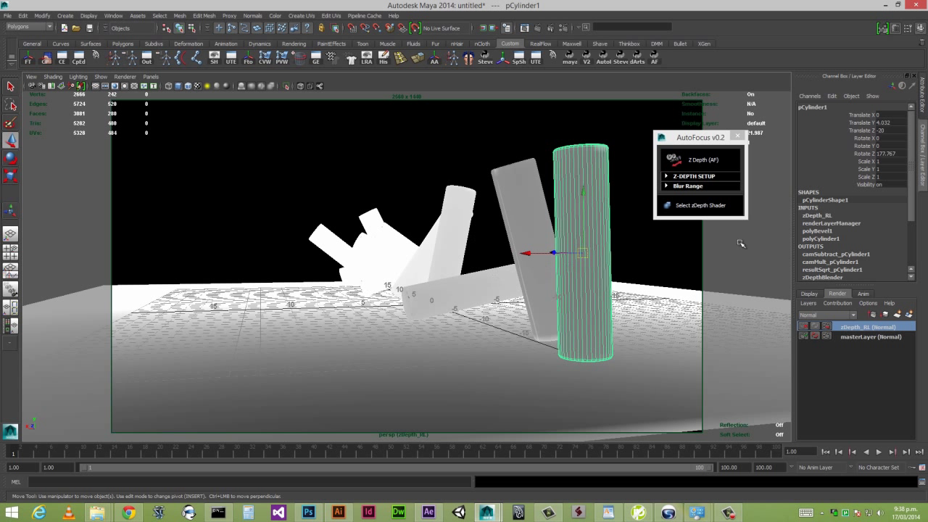
{"action": "left_click", "coordinate": [326, 242]}
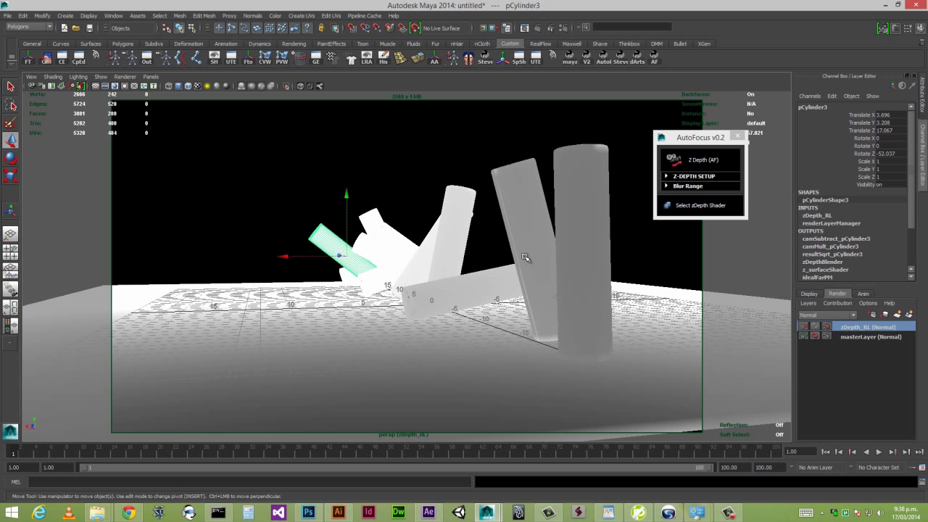
{"action": "left_click", "coordinate": [708, 209]}
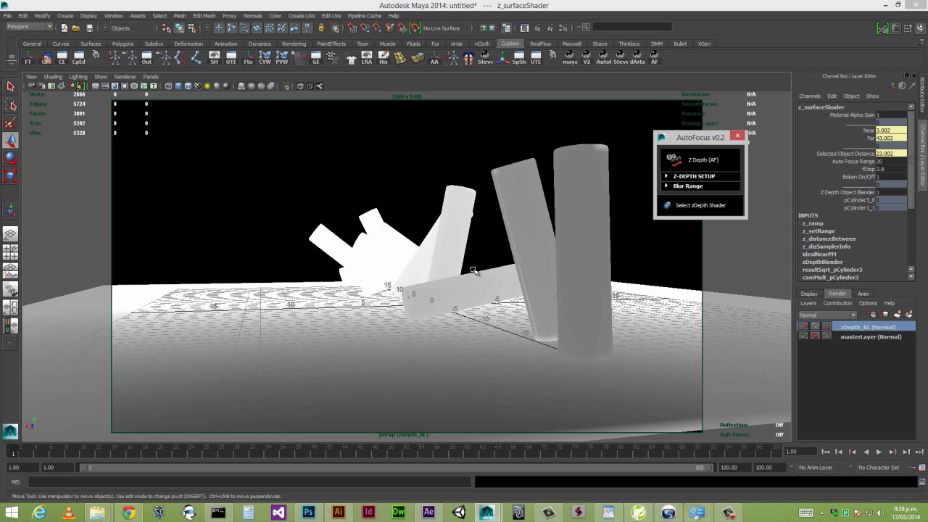
{"action": "left_click", "coordinate": [882, 192]}
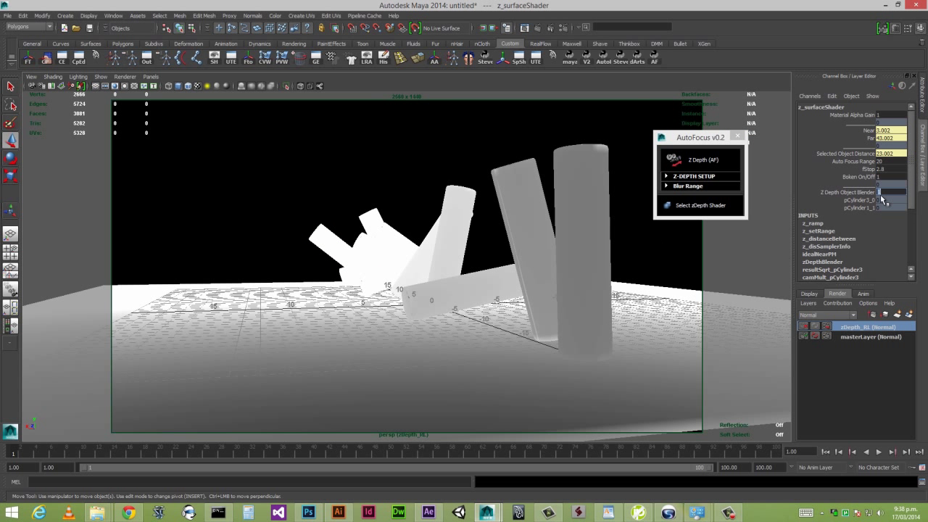
Set Z Depth Object Blender to 0 and key it at frame 1
{"action": "type", "text": "0"}
{"action": "key", "text": "Return"}
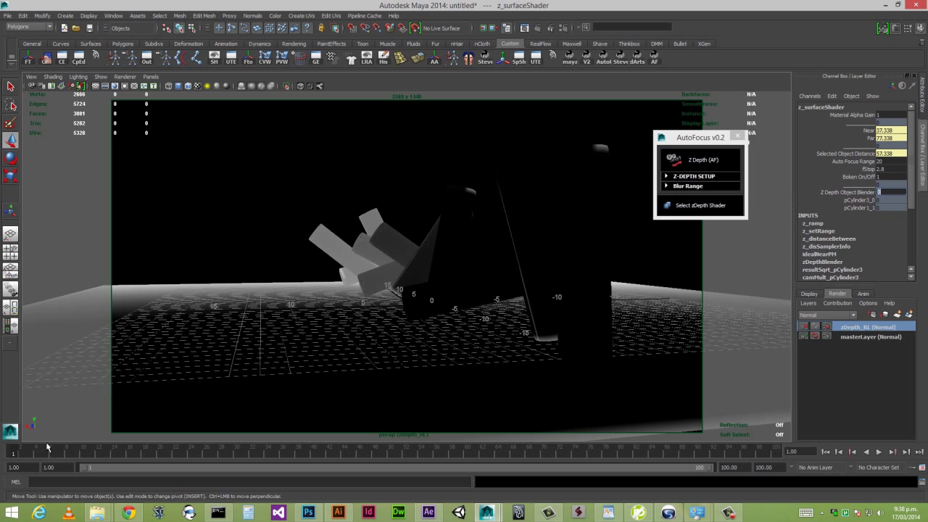
{"action": "left_click", "coordinate": [856, 192]}
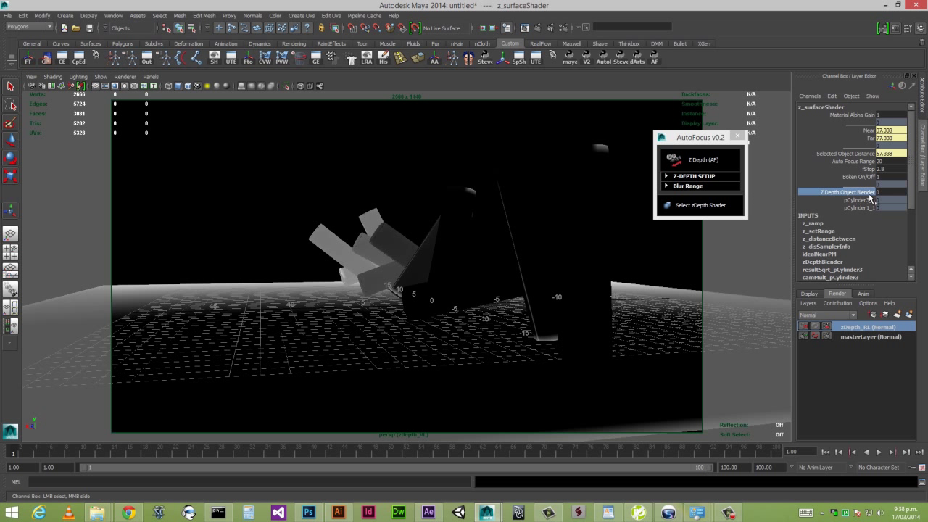
{"action": "right_click", "coordinate": [868, 195]}
{"action": "left_click", "coordinate": [863, 209]}
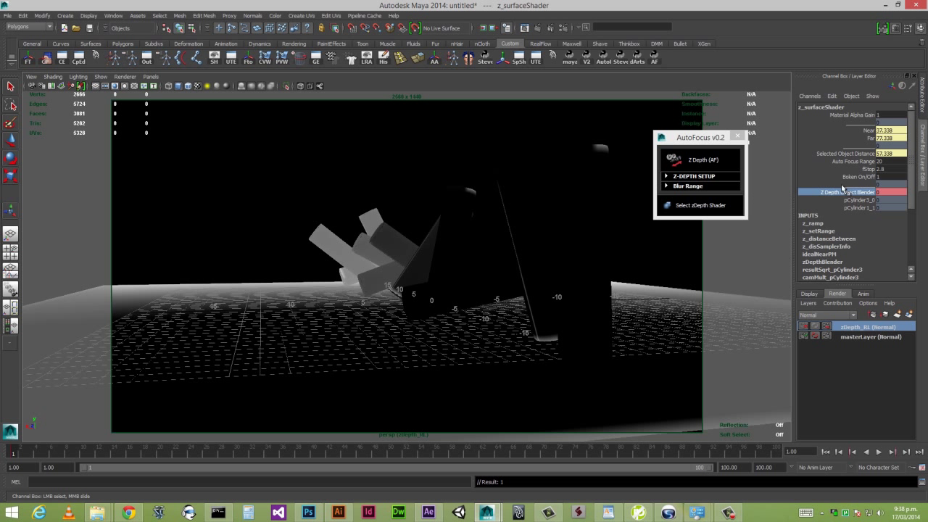
At frame 20, set Z Depth Object Blender to 1 and key it
{"action": "left_click", "coordinate": [160, 452]}
{"action": "left_click", "coordinate": [884, 191]}
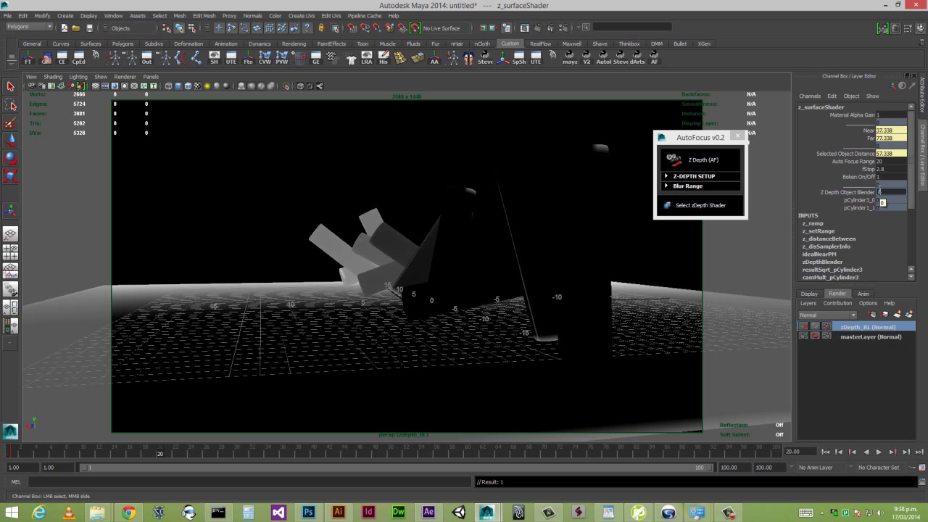
{"action": "type", "text": "1"}
{"action": "key", "text": "Return"}
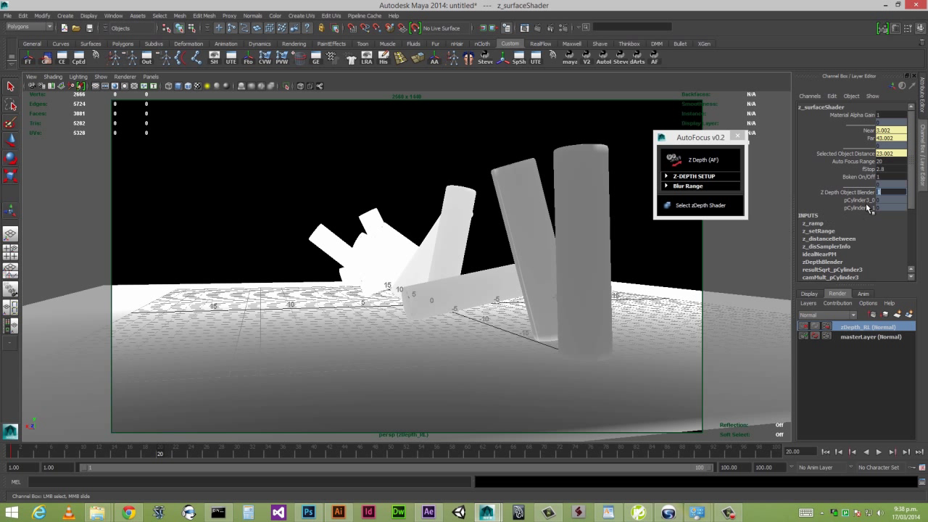
{"action": "left_click", "coordinate": [854, 193]}
{"action": "right_click", "coordinate": [855, 196]}
{"action": "left_click", "coordinate": [859, 215]}
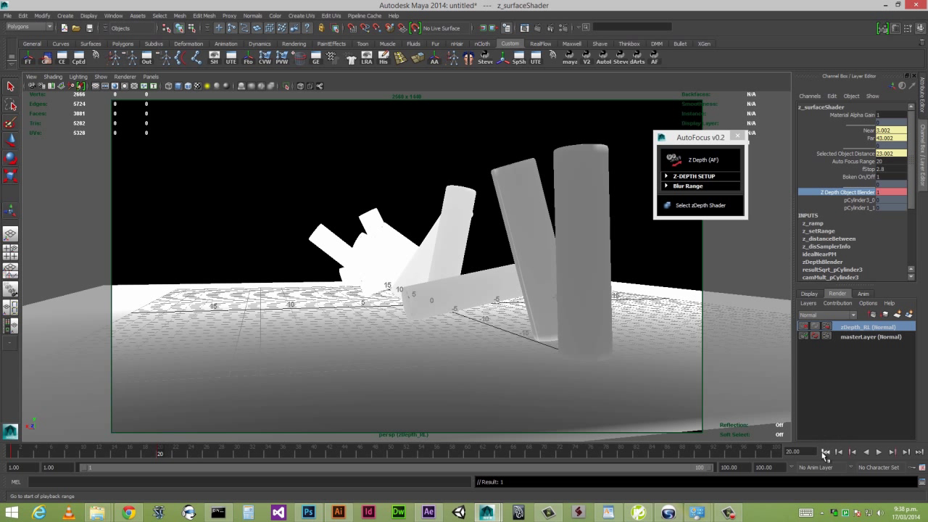
Play the timeline to preview the focus shift, stopping at frame 20
{"action": "key", "text": "alt+v"}
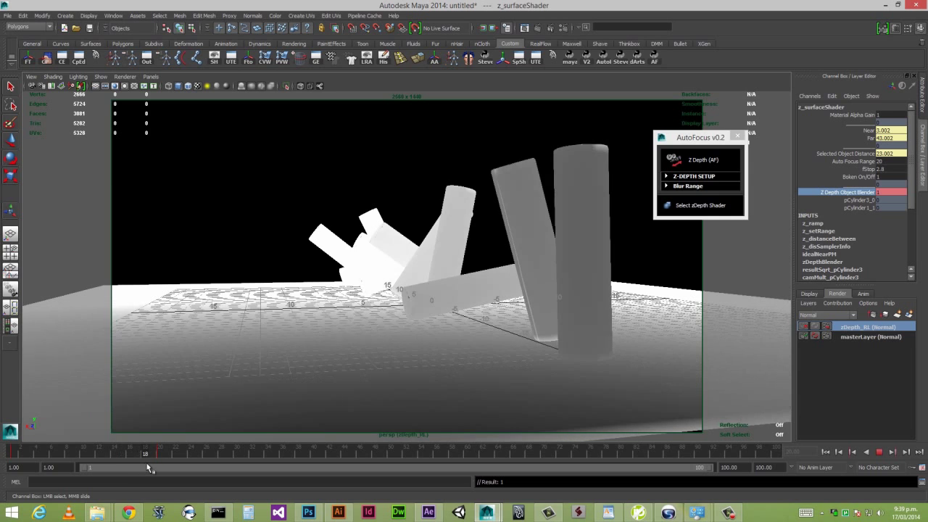
{"action": "key", "text": "alt+shift+v"}
{"action": "key", "text": "alt+v"}
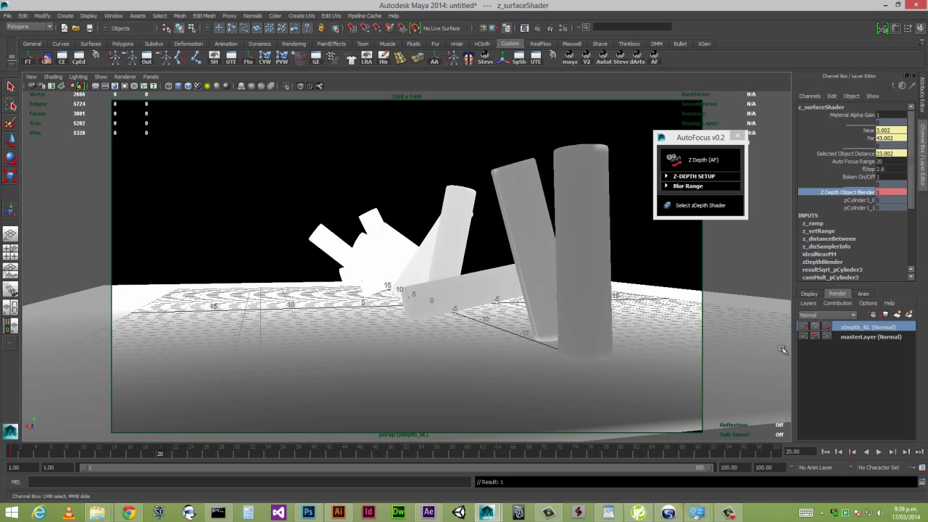
Return to frame 1 on masterLayer and render it with mental ray bokeh
{"action": "left_click", "coordinate": [861, 338]}
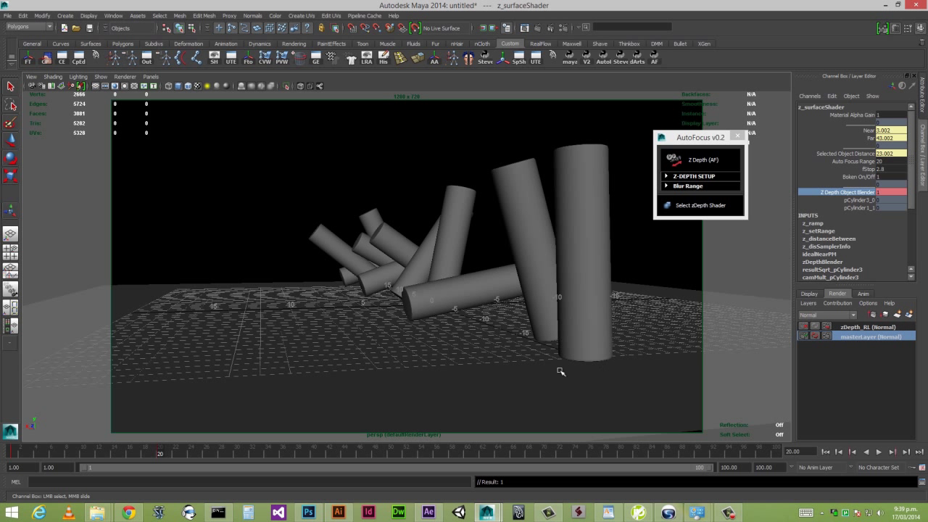
{"action": "key", "text": "alt+v"}
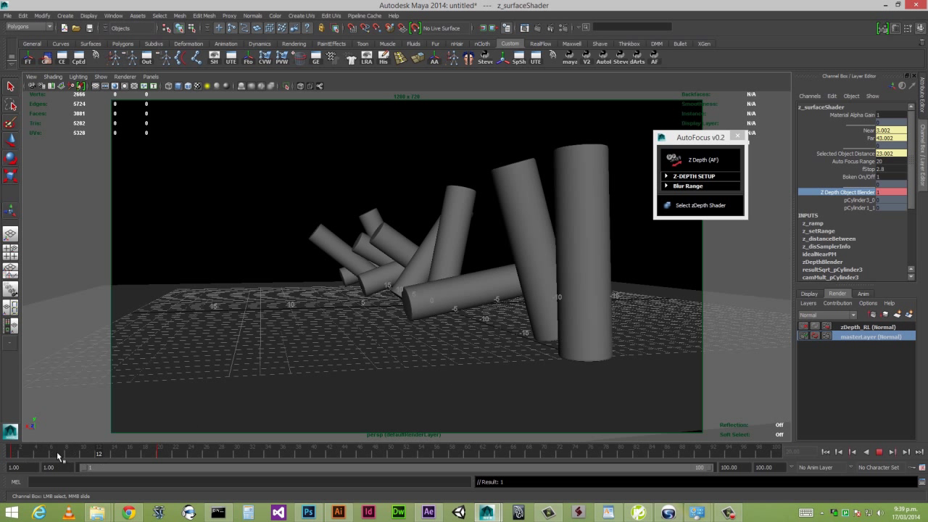
{"action": "left_click", "coordinate": [9, 457]}
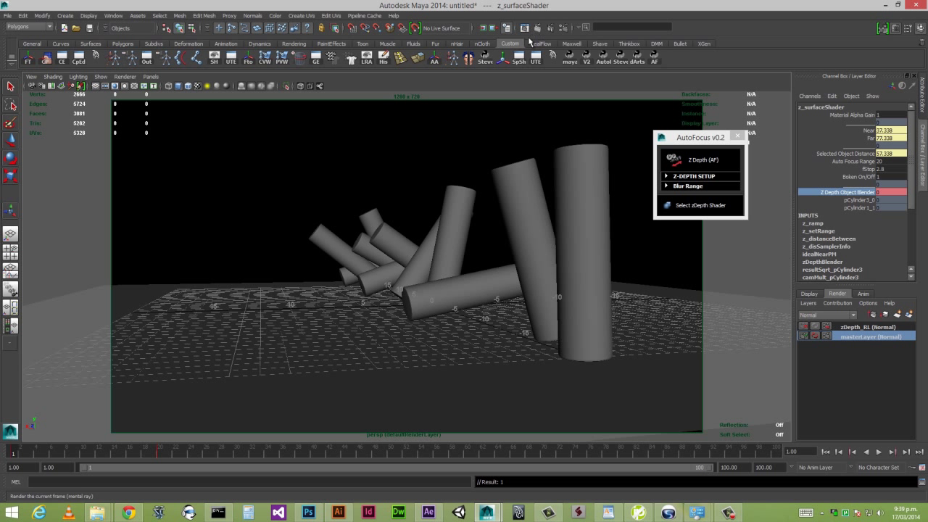
{"action": "left_click", "coordinate": [863, 328]}
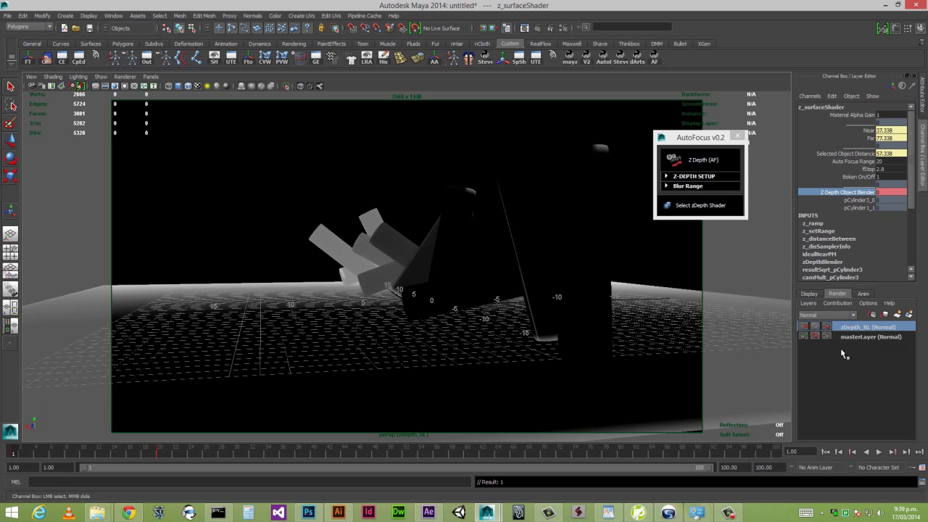
{"action": "left_click", "coordinate": [854, 337]}
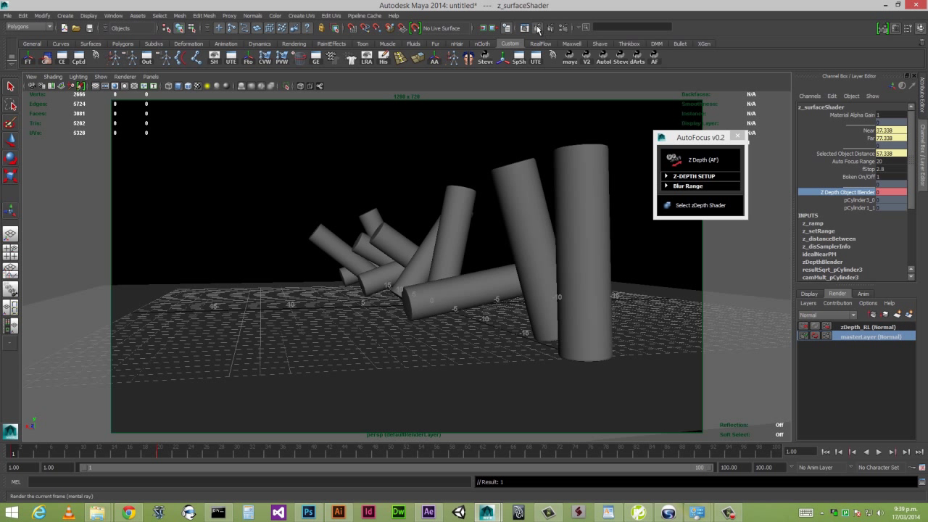
{"action": "left_click", "coordinate": [537, 27]}
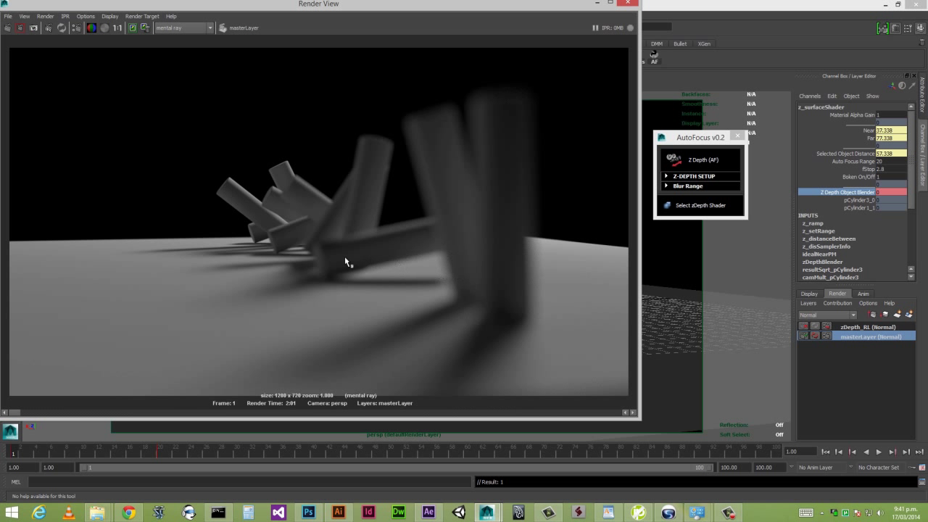
Inspect the Z Depth Object Blender value and move the time slider to frame 10
{"action": "left_click", "coordinate": [880, 191]}
{"action": "left_click", "coordinate": [859, 201]}
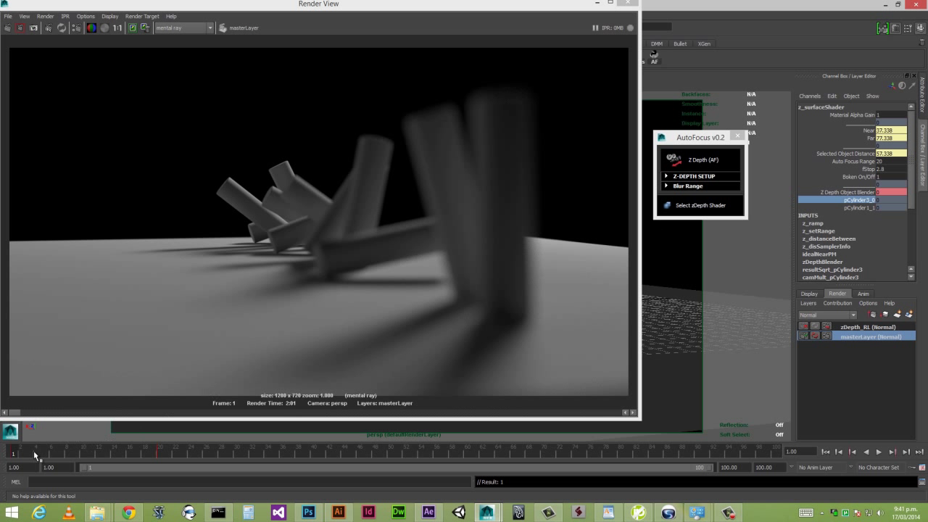
{"action": "left_click_drag", "start_coordinate": [15, 453], "coordinate": [85, 460]}
Render frame 10, then move to frame 20 and render it with depth of field
{"action": "left_click", "coordinate": [6, 28]}
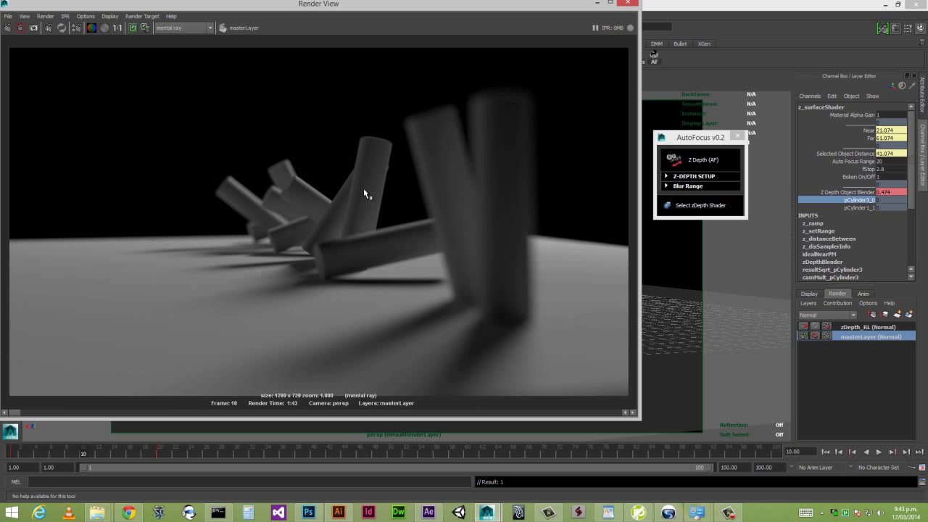
{"action": "left_click_drag", "start_coordinate": [90, 454], "coordinate": [160, 452]}
{"action": "left_click", "coordinate": [8, 28]}
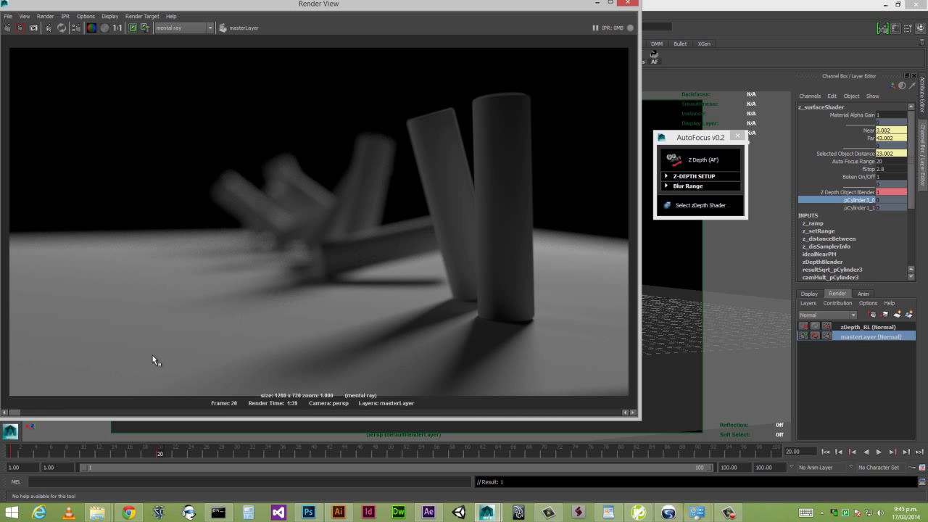
Compare the frame 10 and 20 renders in Render View, then close it
{"action": "left_click_drag", "start_coordinate": [33, 414], "coordinate": [56, 415]}
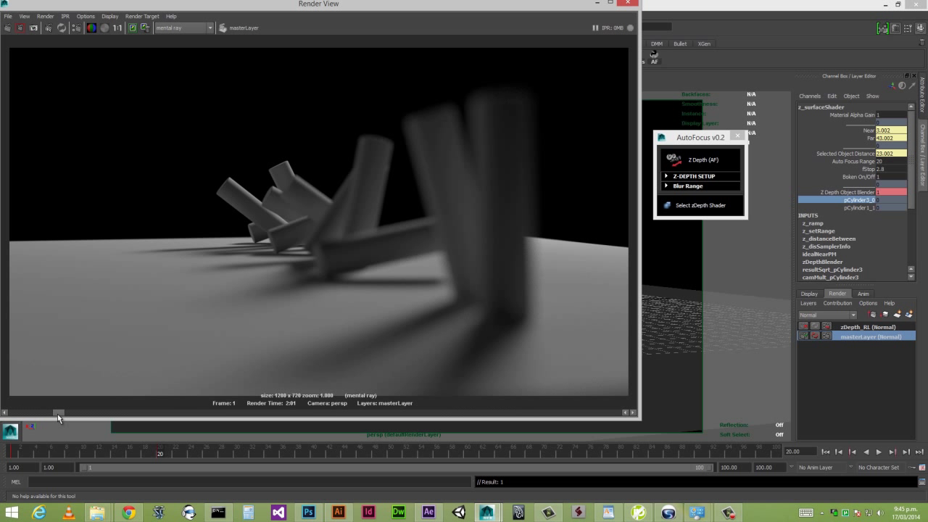
{"action": "left_click_drag", "start_coordinate": [54, 414], "coordinate": [14, 415]}
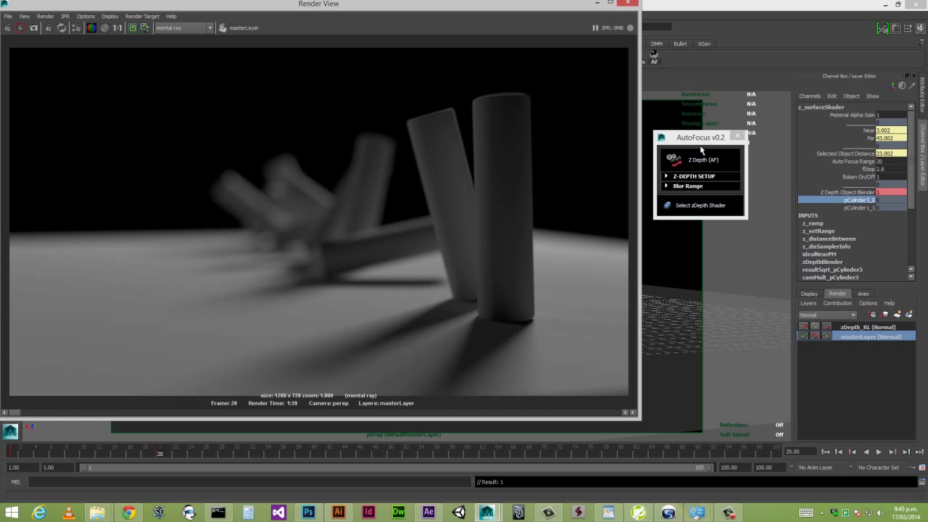
{"action": "left_click", "coordinate": [627, 5]}
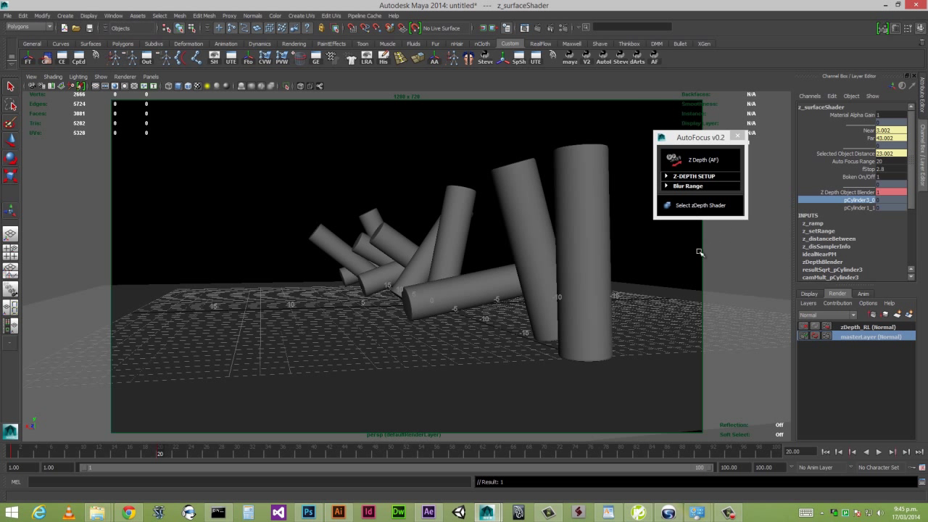
{"action": "left_click", "coordinate": [849, 328]}
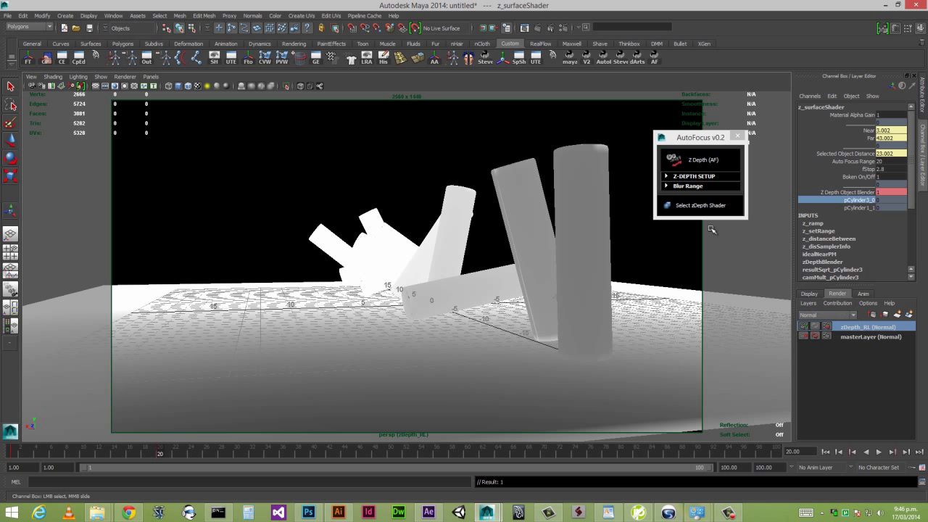
{"action": "left_click", "coordinate": [564, 27]}
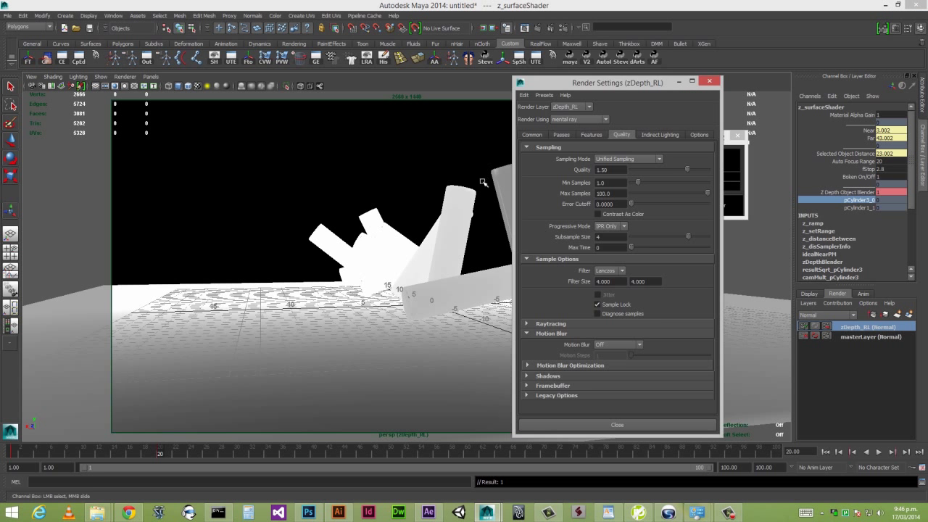
{"action": "left_click", "coordinate": [561, 135]}
{"action": "double_click", "coordinate": [551, 280]}
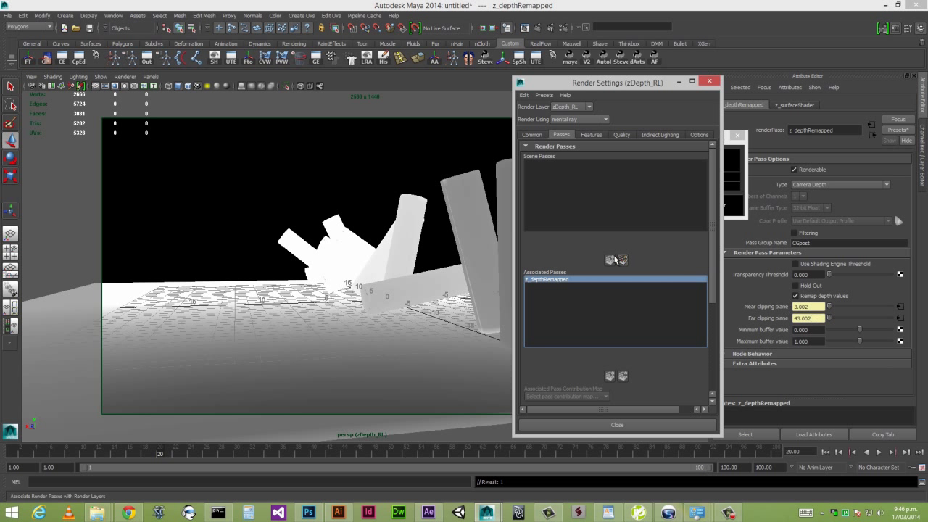
{"action": "left_click", "coordinate": [652, 424]}
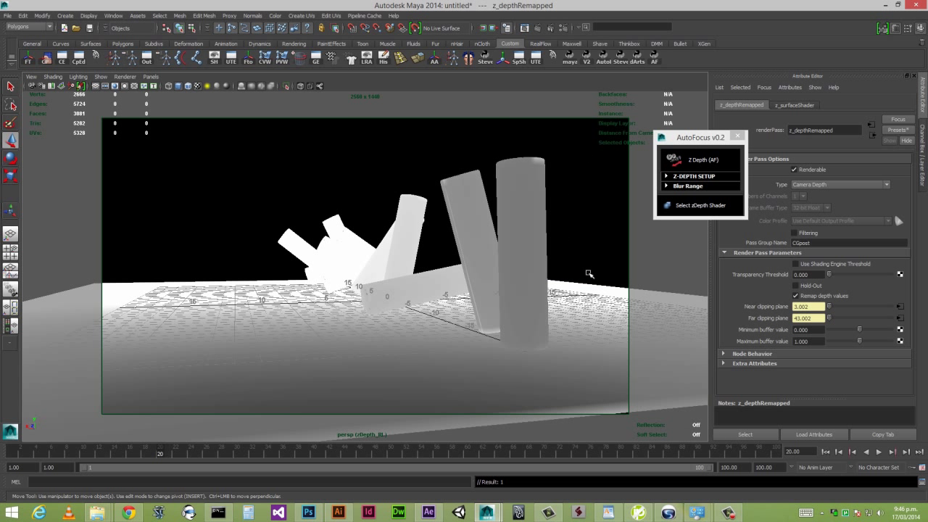
{"action": "key", "text": "ctrl+a"}
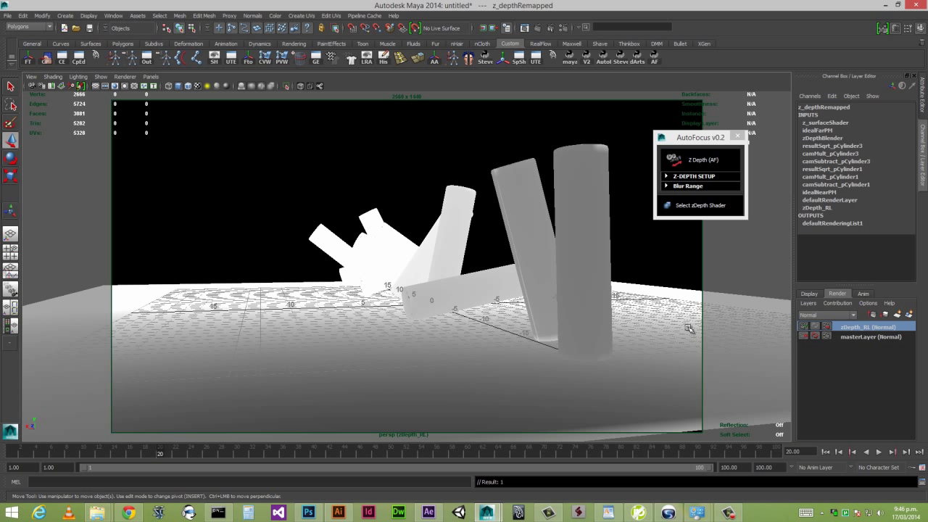
{"action": "left_click", "coordinate": [645, 248]}
{"action": "left_click", "coordinate": [866, 337]}
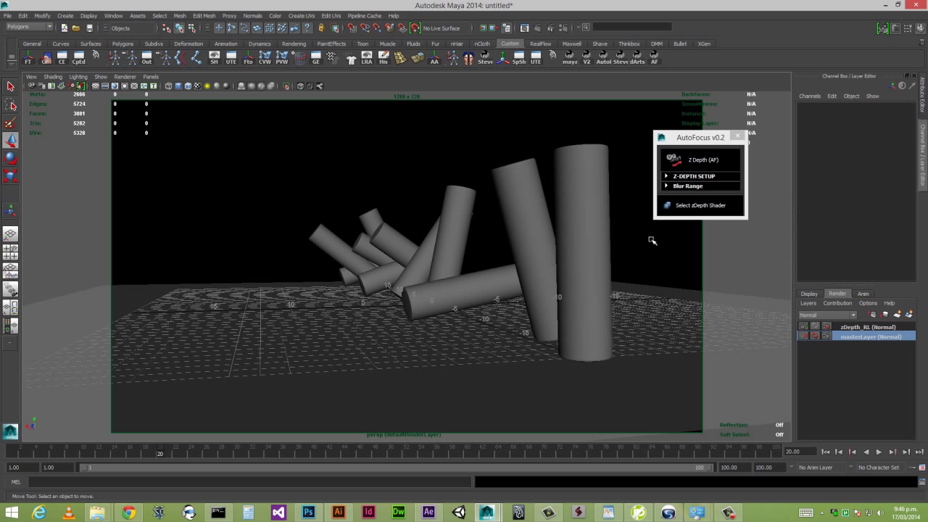